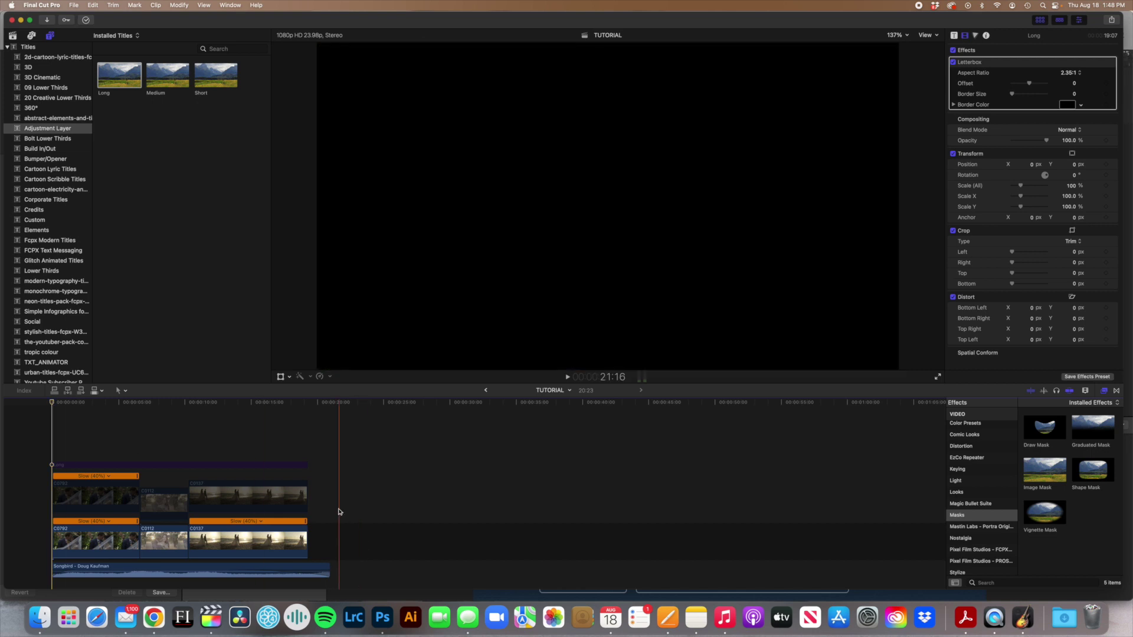
# Enable the three upper-track clips and the letterbox adjustment layer, and play the sequence from its start.
pyautogui.moveTo(339, 514); pyautogui.dragTo(72, 467)
pyautogui.click(72, 467)
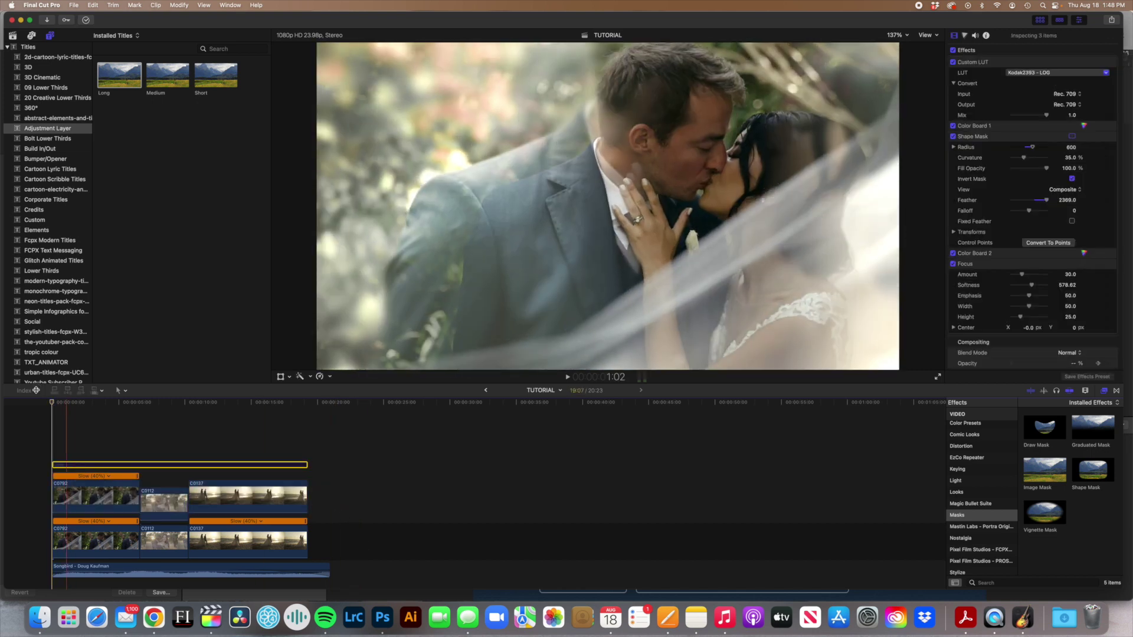
pyautogui.press('space')
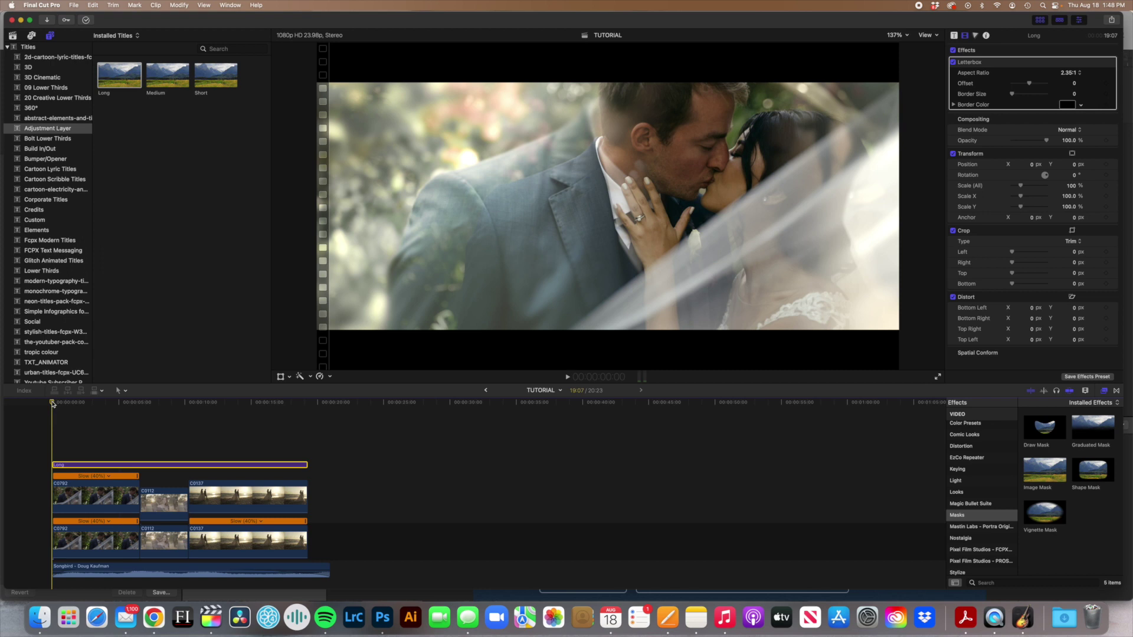
pyautogui.moveTo(53, 404); pyautogui.dragTo(56, 442)
pyautogui.press('space')
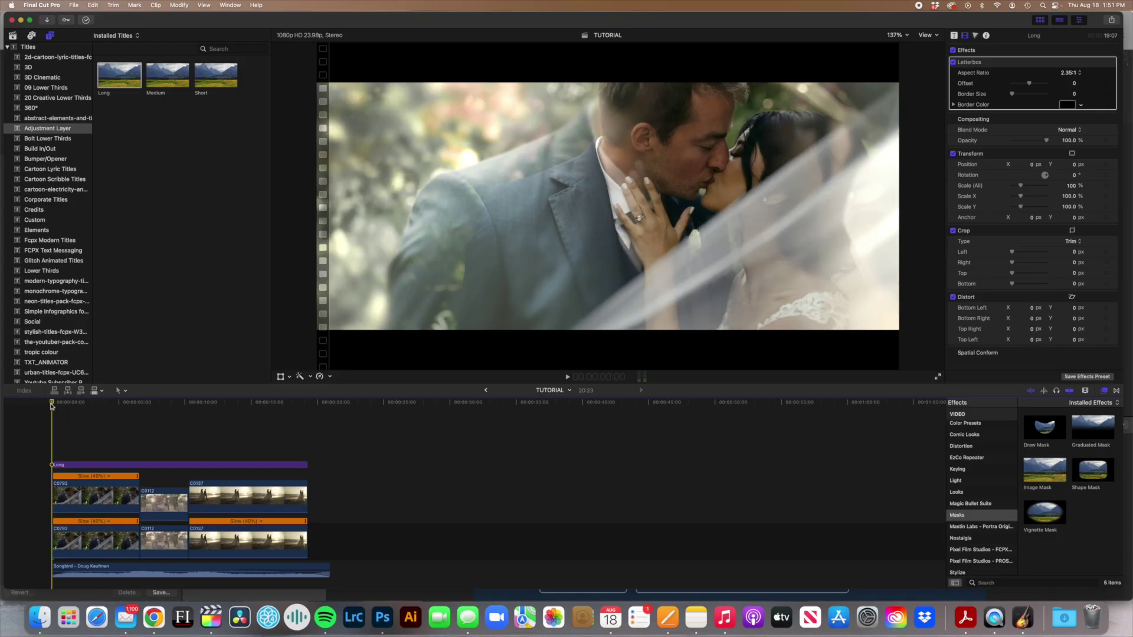
pyautogui.moveTo(66, 413); pyautogui.dragTo(52, 413)
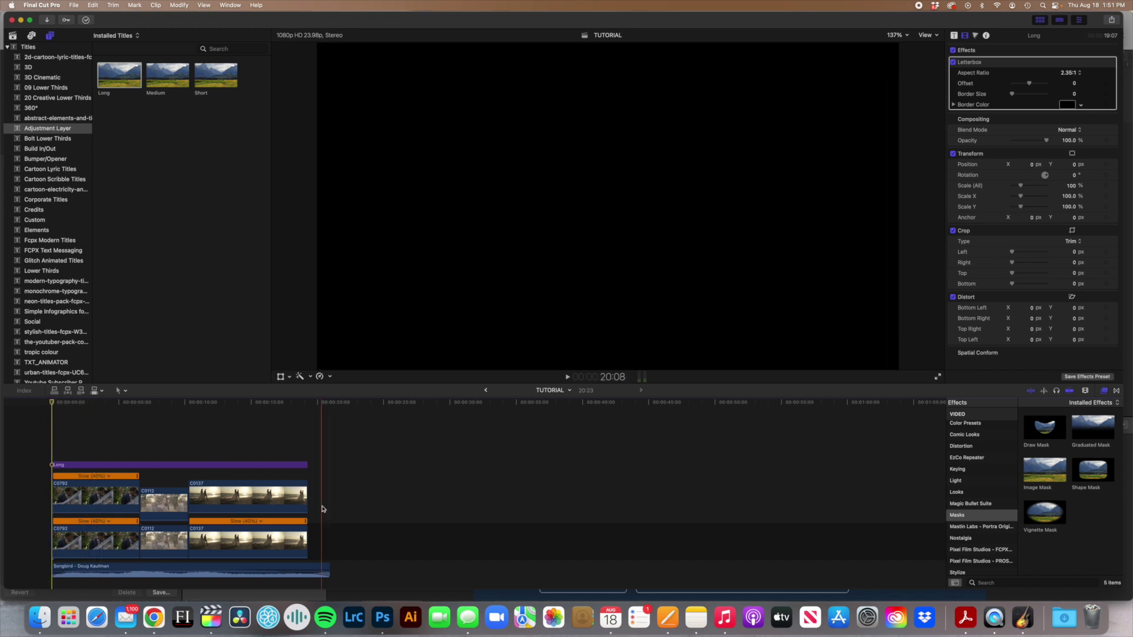
# Disable the three connected clips above the primary storyline and return the playhead to the start of the sequence.
pyautogui.moveTo(318, 501); pyautogui.dragTo(105, 497)
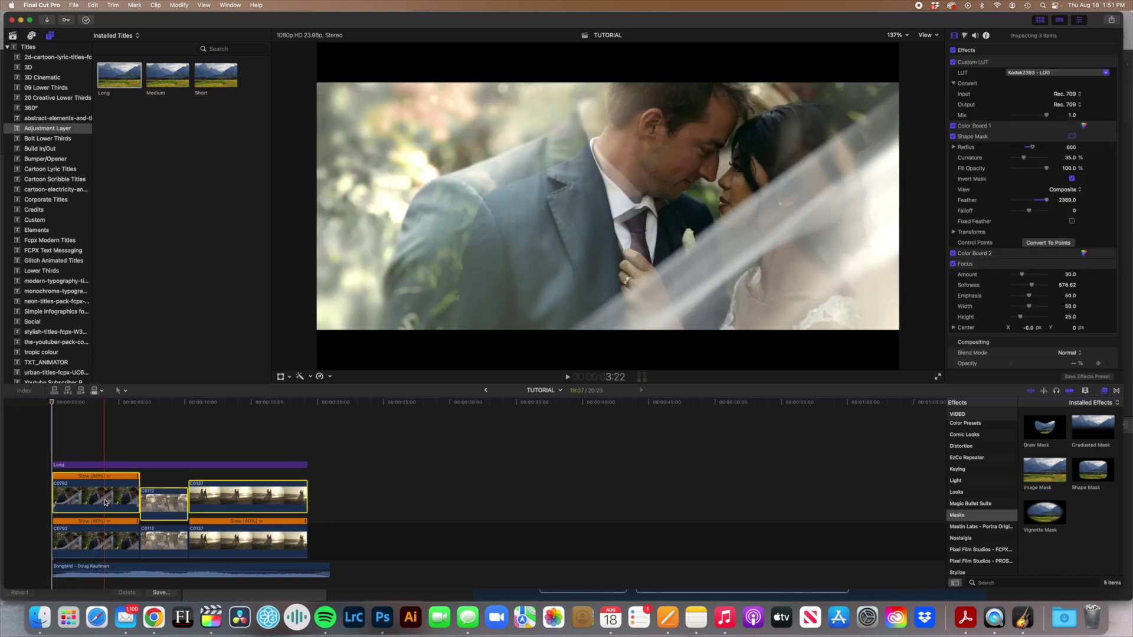
pyautogui.press('v')
pyautogui.click(55, 417)
pyautogui.click(57, 424)
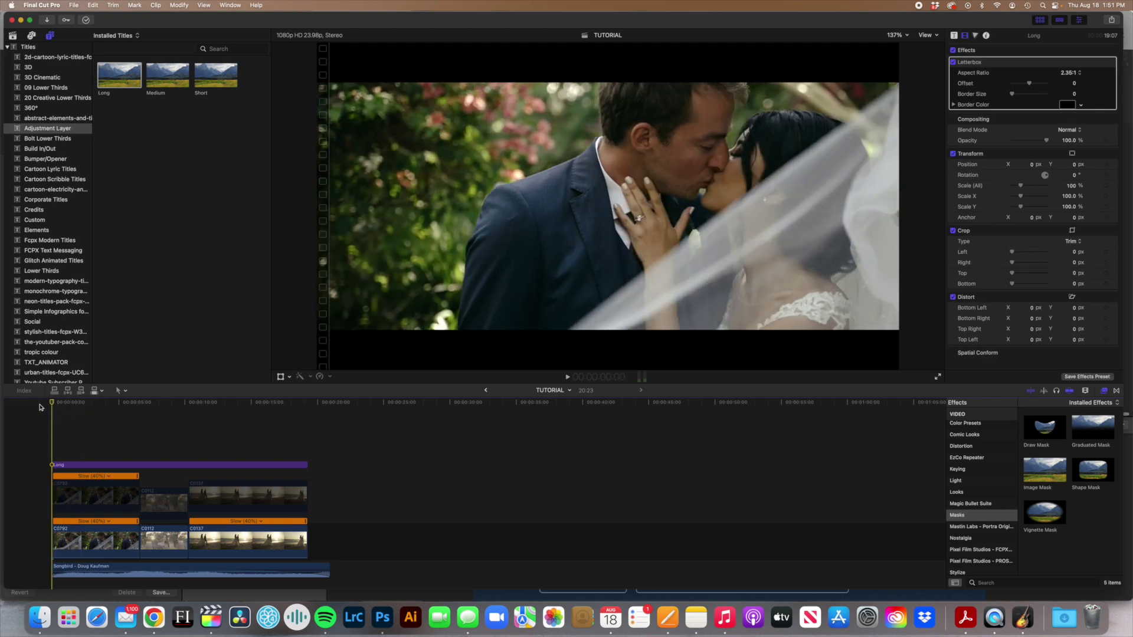
# Duplicate the first primary storyline clip directly above itself and place the playhead near its beginning.
pyautogui.scroll(-2, 70, 484)
pyautogui.click(79, 514)
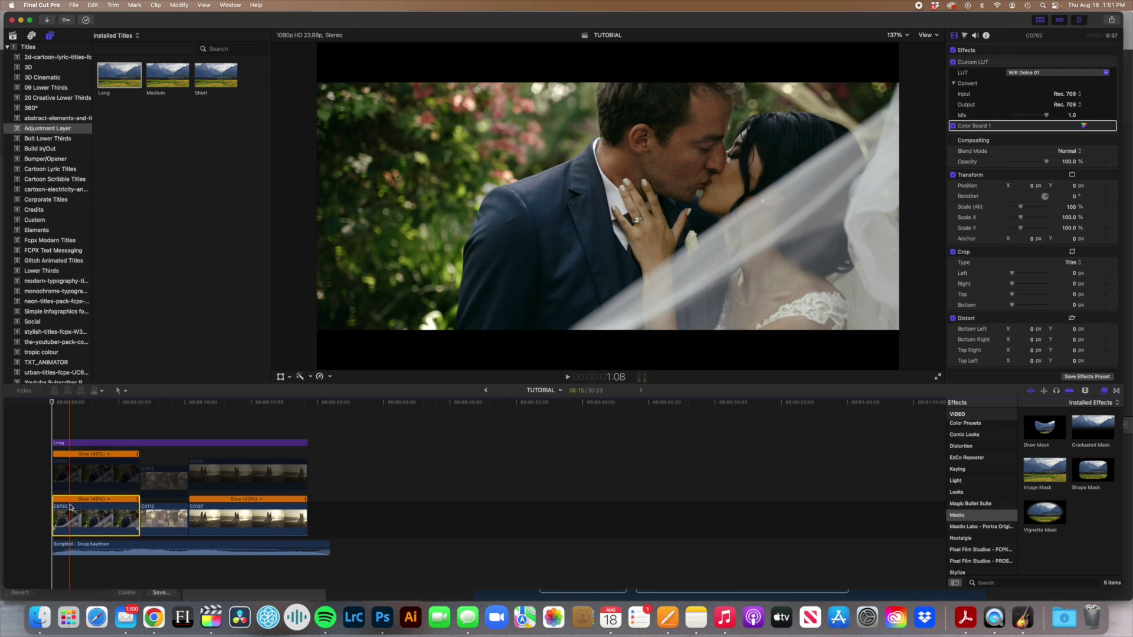
pyautogui.moveTo(71, 507); pyautogui.dragTo(75, 477)
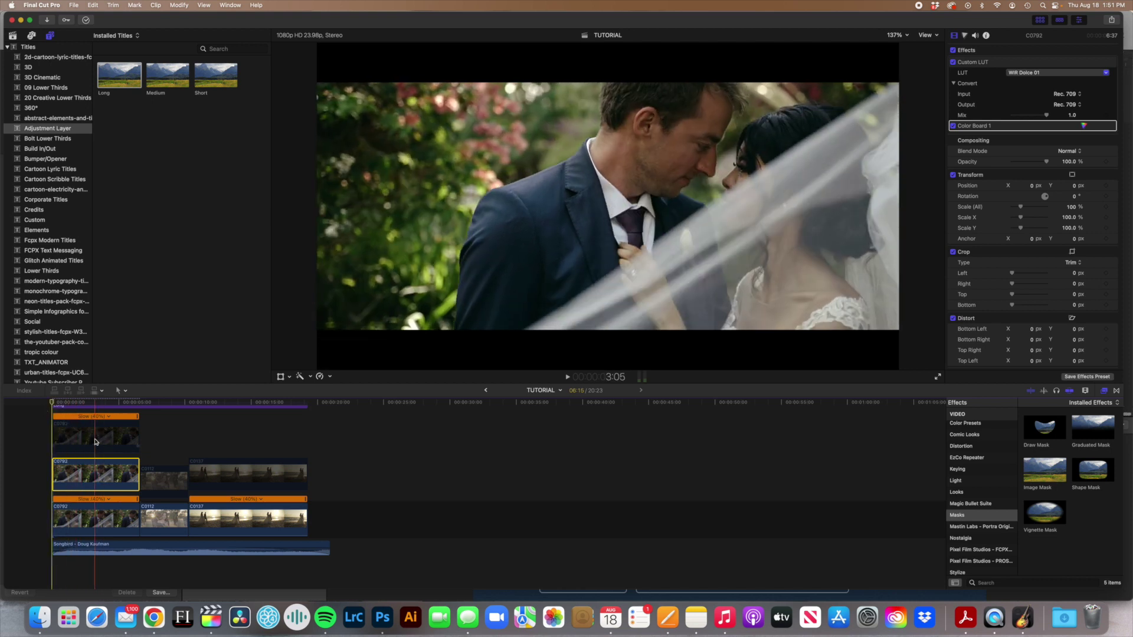
pyautogui.scroll(3, 59, 422)
pyautogui.moveTo(53, 404)
pyautogui.mouseDown()
pyautogui.moveTo(89, 409)
pyautogui.moveTo(60, 413)
pyautogui.mouseUp()
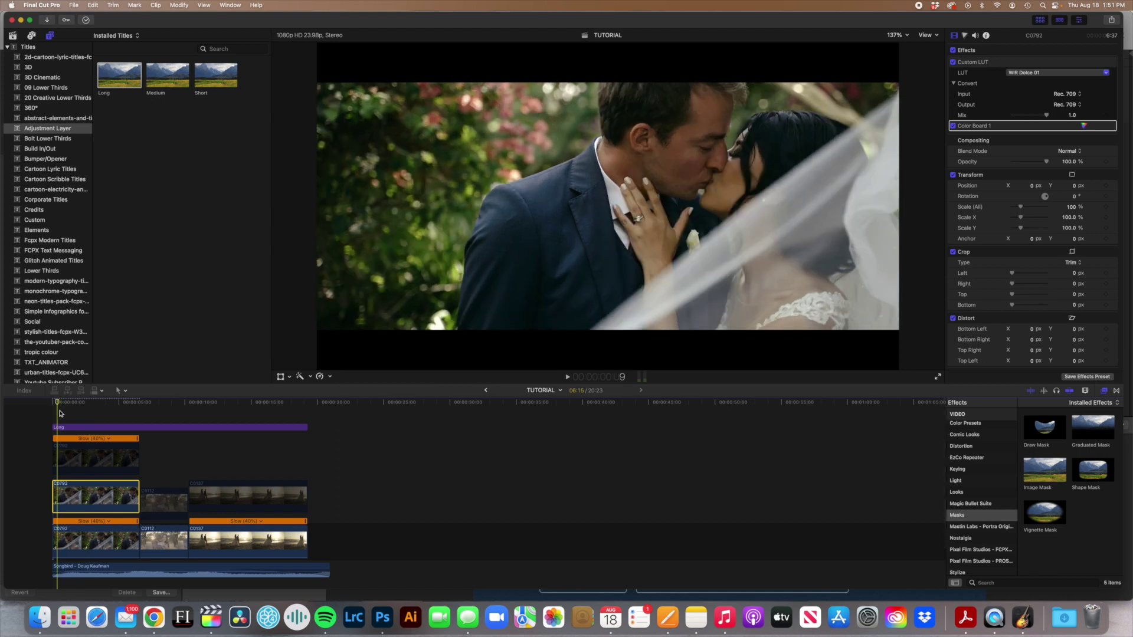
# Apply a Shape Mask to the duplicated clip and center it on the couple's faces.
pyautogui.click(975, 517)
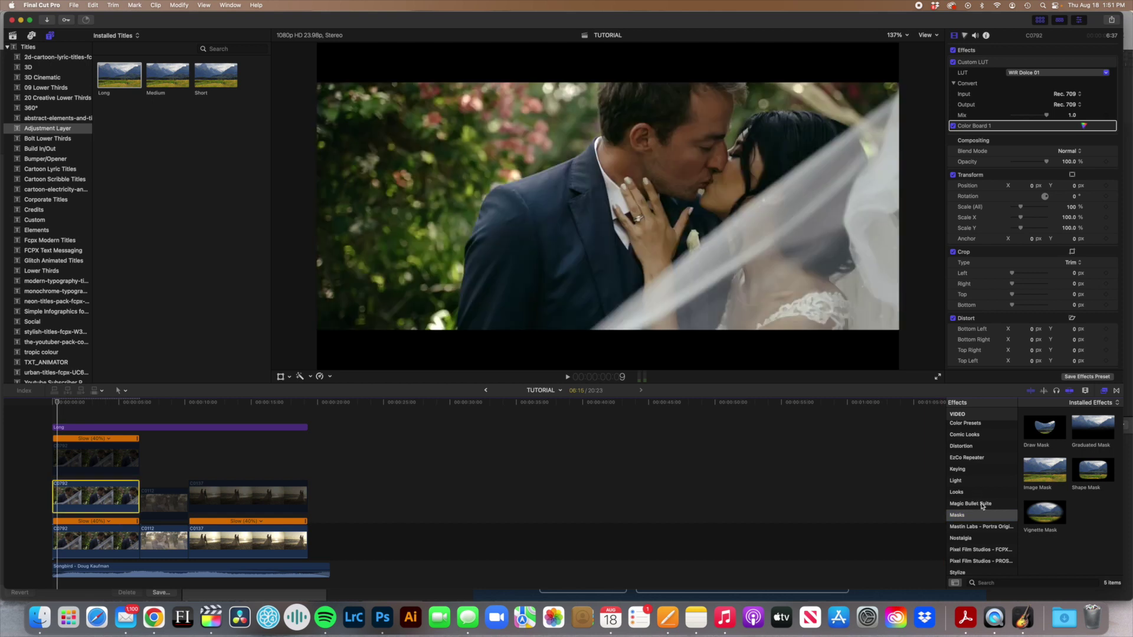
pyautogui.doubleClick(1085, 474)
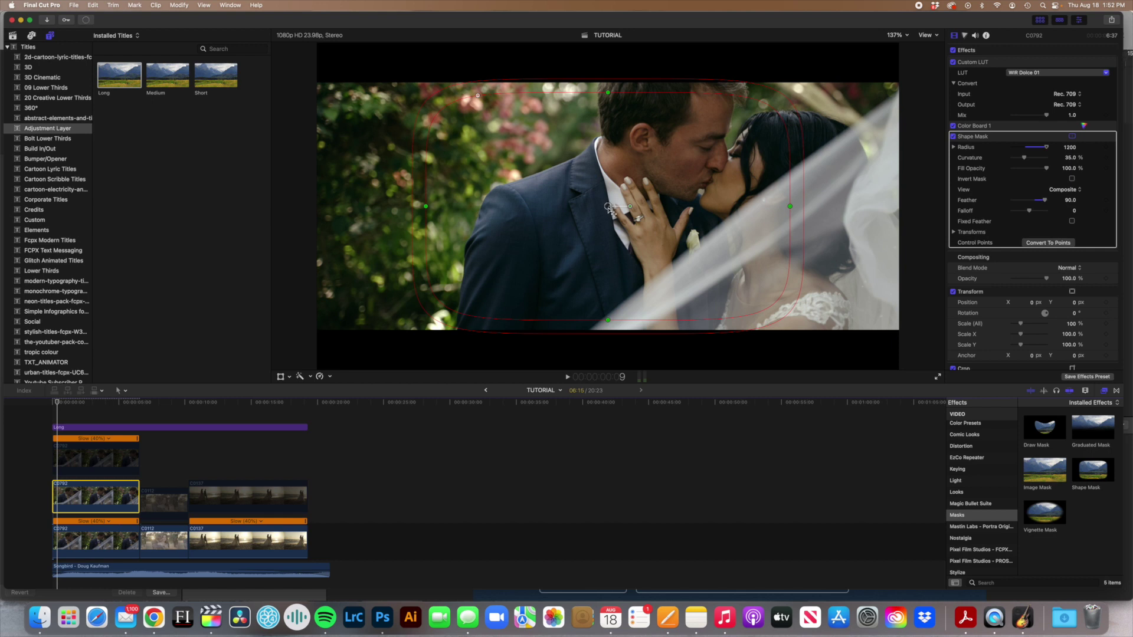
pyautogui.moveTo(609, 209); pyautogui.dragTo(601, 216)
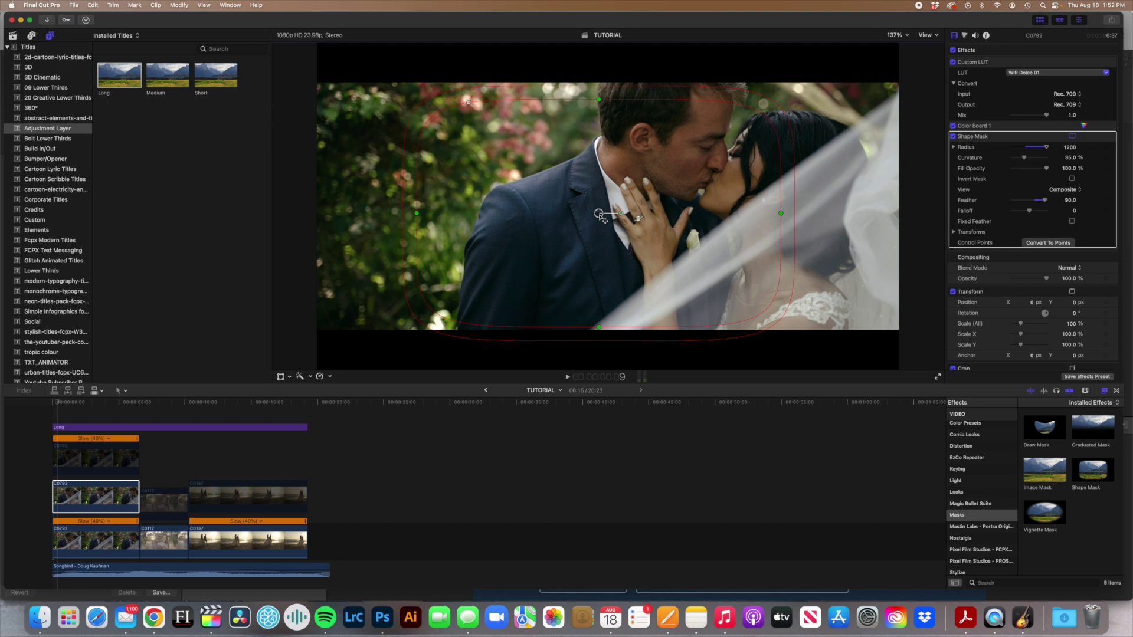
pyautogui.moveTo(600, 216); pyautogui.dragTo(594, 213)
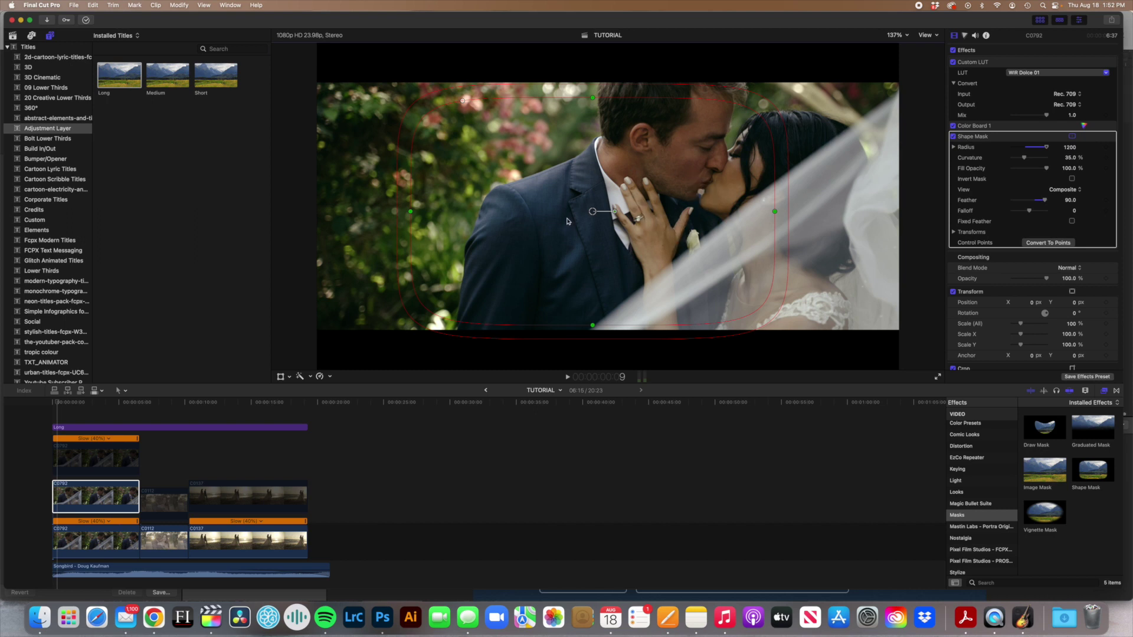
pyautogui.moveTo(593, 211); pyautogui.dragTo(714, 184)
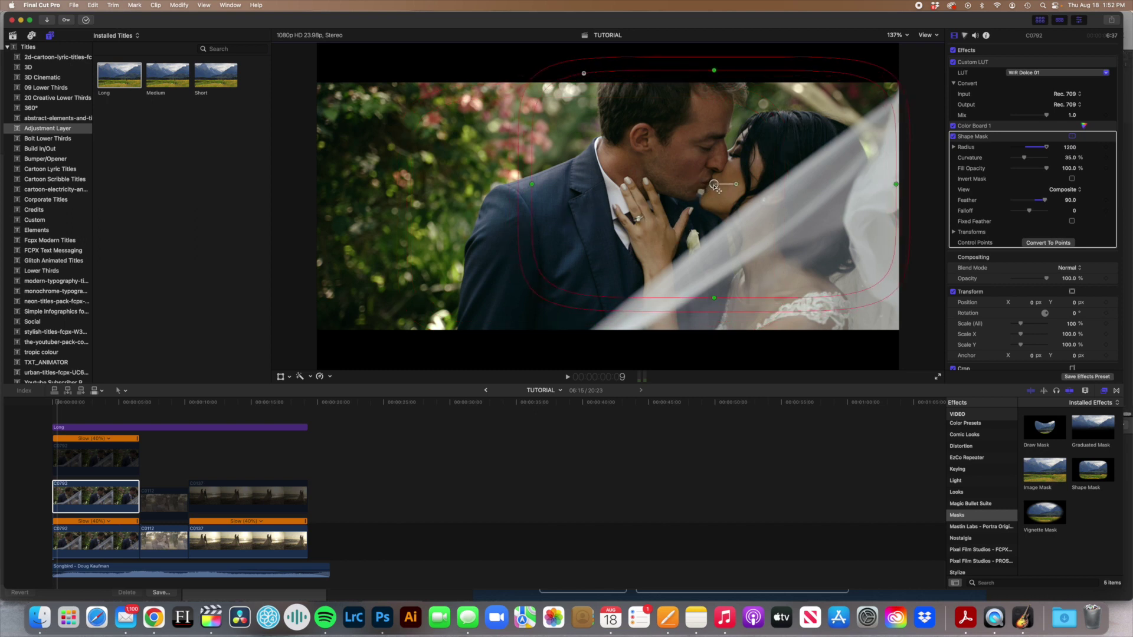
# Shrink the Shape Mask around the faces, widen its feather to about 3083.6, and invert it.
pyautogui.moveTo(714, 72); pyautogui.dragTo(714, 124)
pyautogui.moveTo(533, 188); pyautogui.dragTo(563, 189)
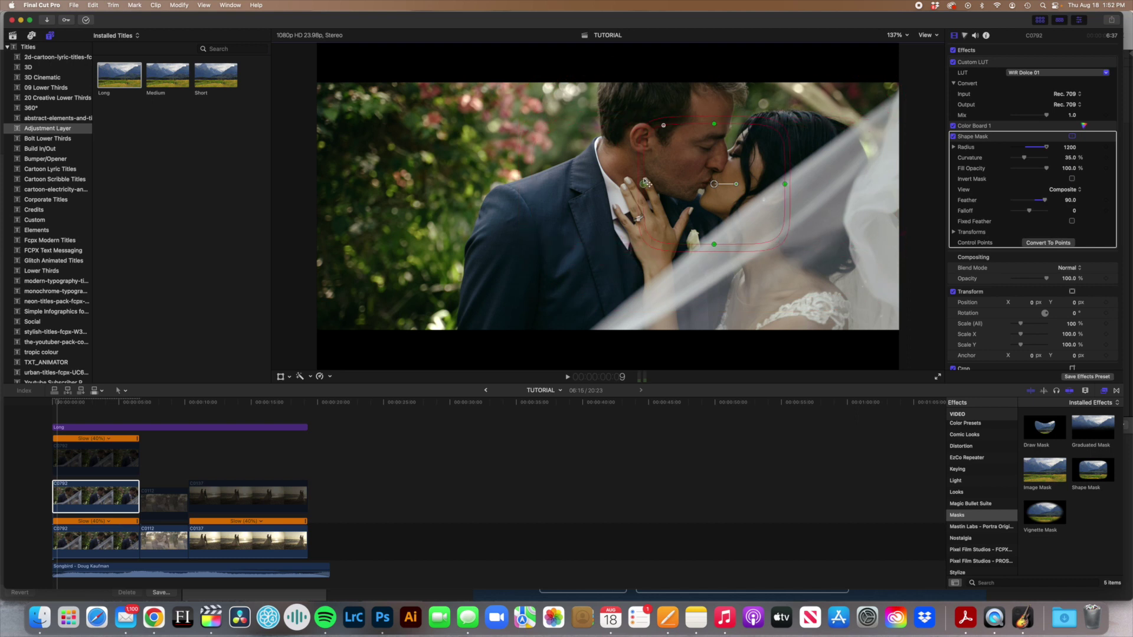
pyautogui.moveTo(646, 183); pyautogui.dragTo(663, 185)
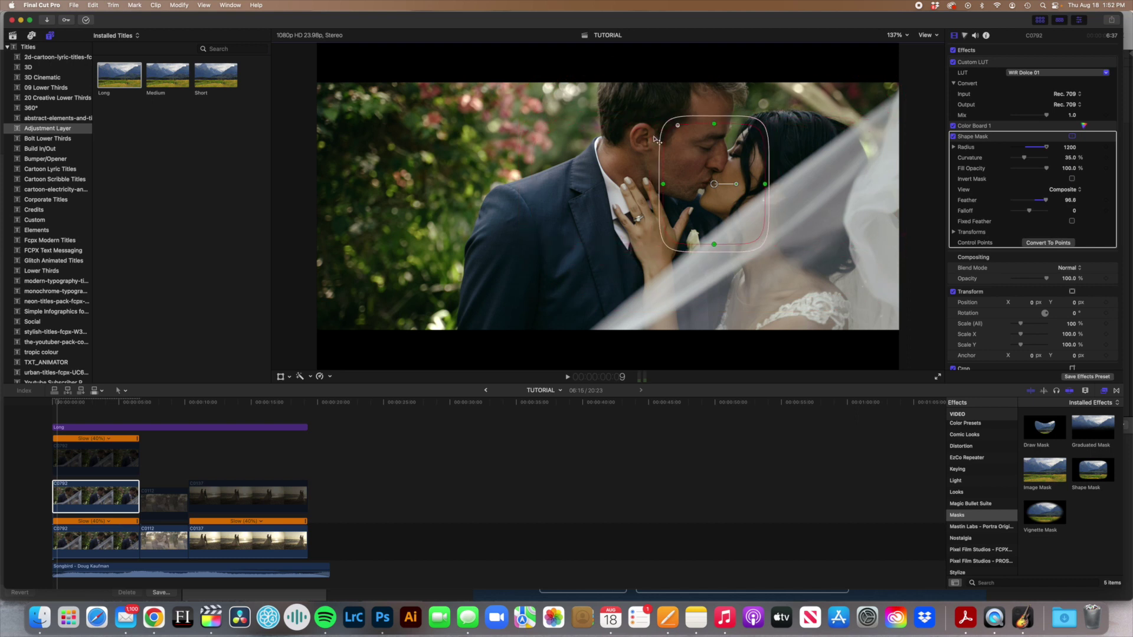
pyautogui.moveTo(657, 141); pyautogui.dragTo(529, 143)
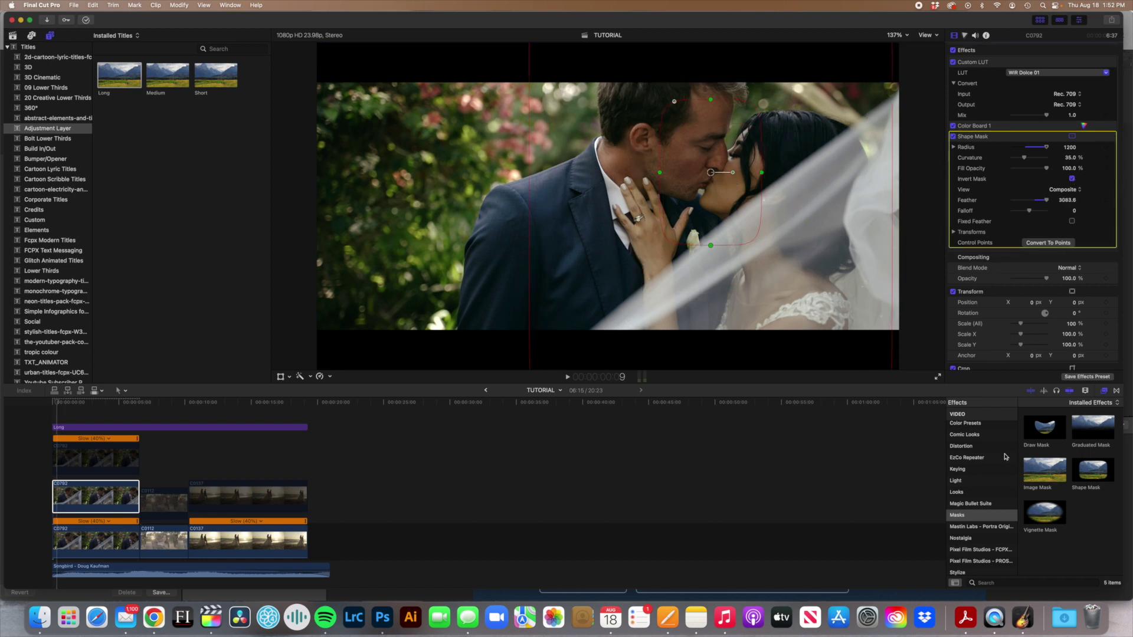
# Add a second Color Board to the duplicated clip after the Shape Mask and open its exposure controls.
pyautogui.scroll(4, 1006, 456)
pyautogui.click(989, 503)
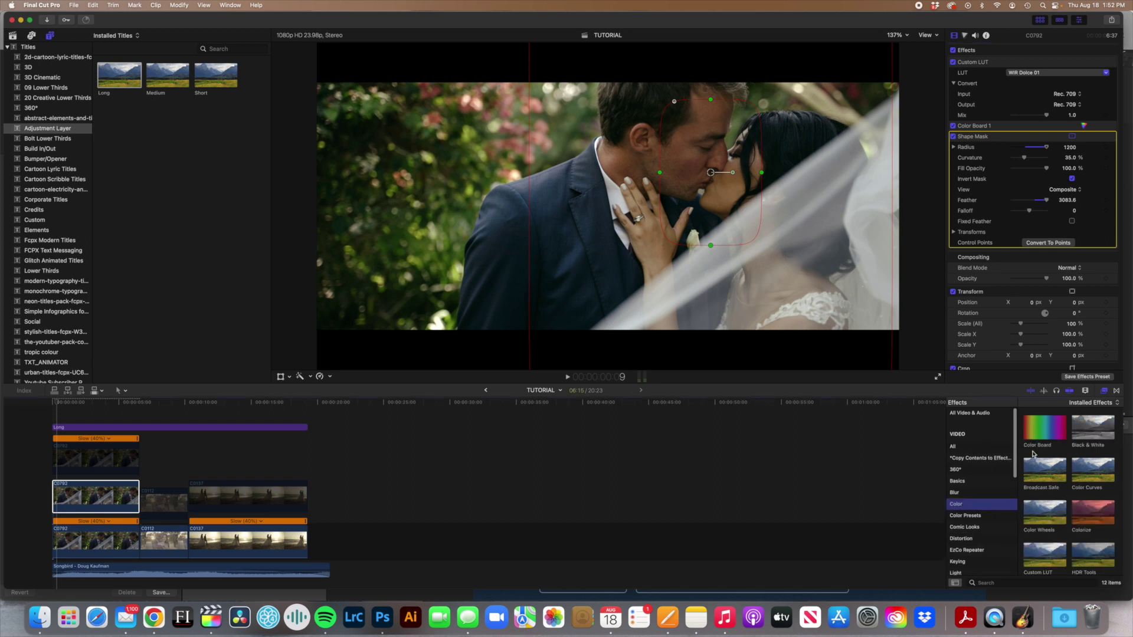
pyautogui.doubleClick(1037, 435)
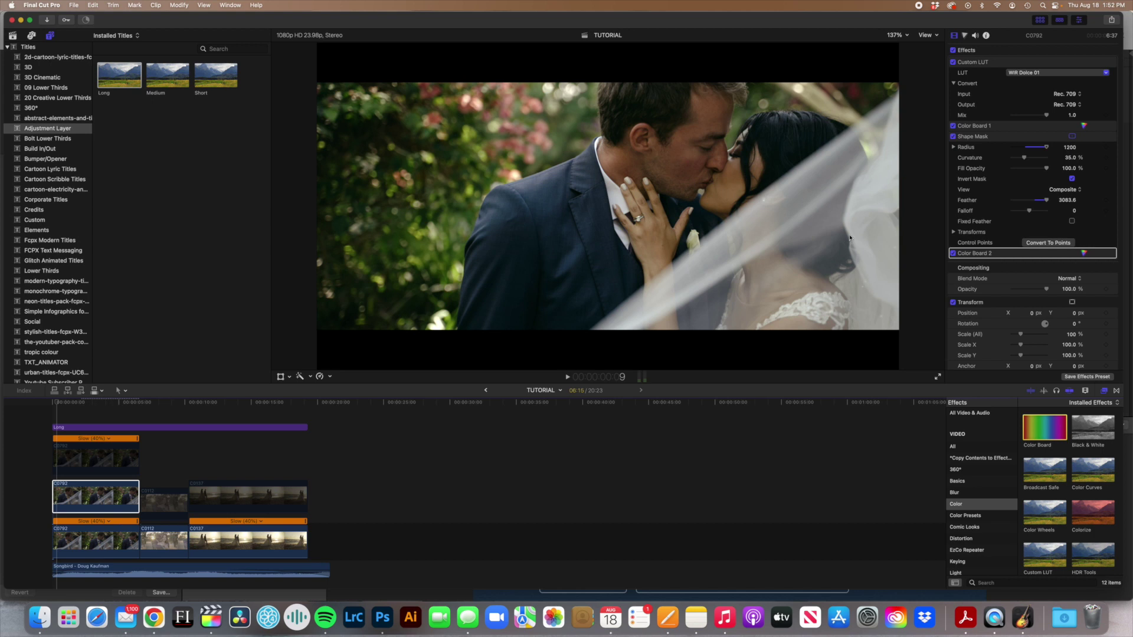
pyautogui.click(1084, 253)
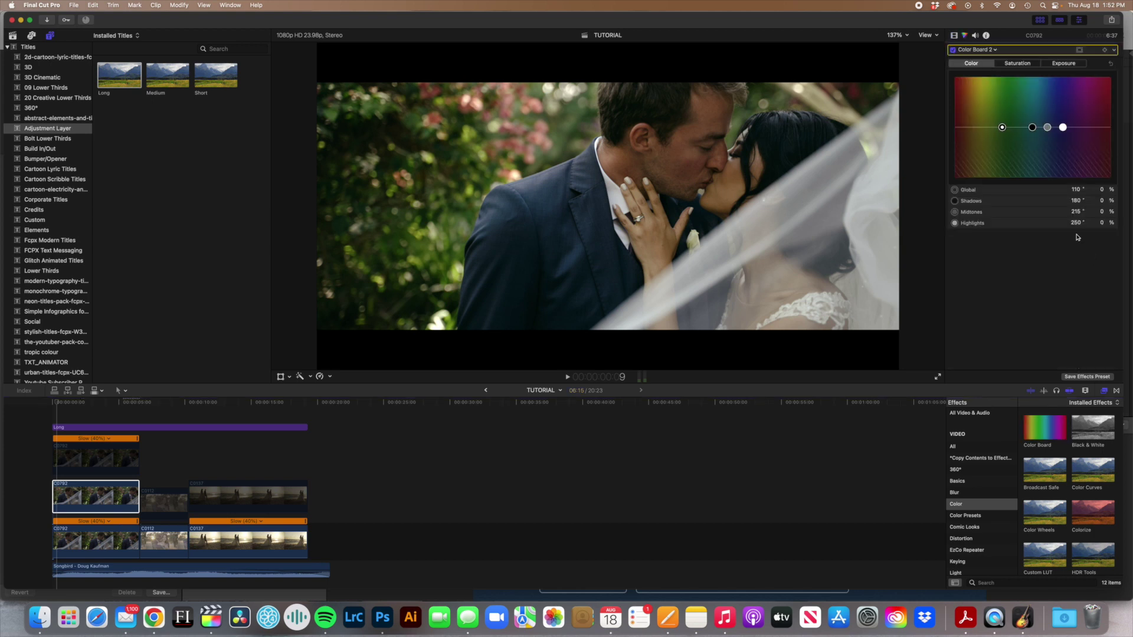
pyautogui.click(1069, 63)
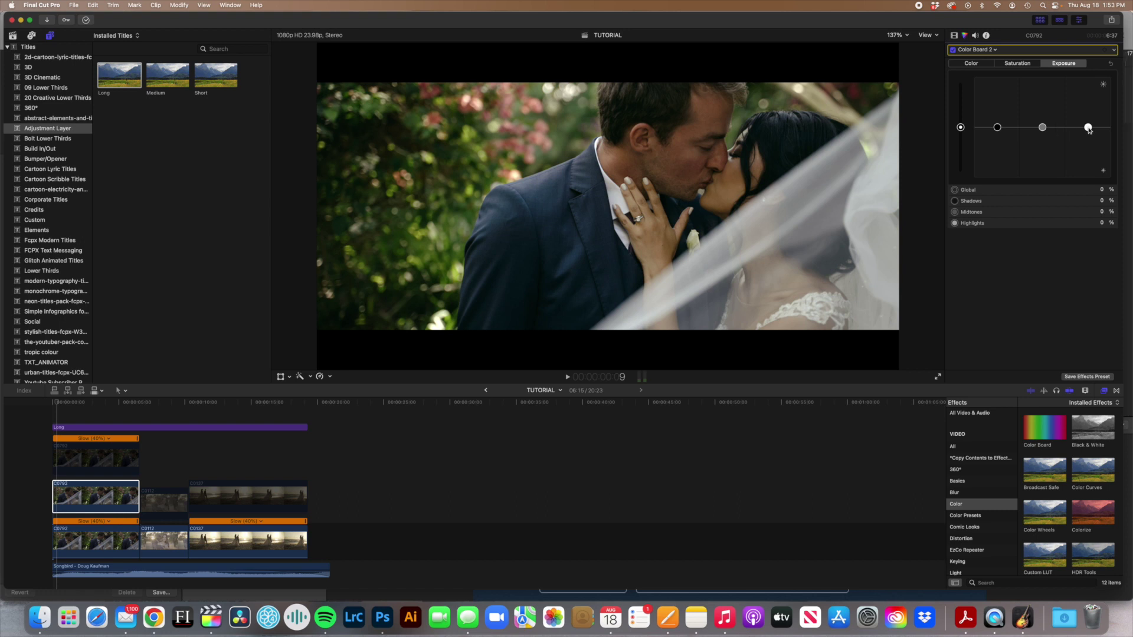
# Raise the second Color Board's exposure to 66% in the highlights, 13% in the shadows and 14% in the midtones.
pyautogui.moveTo(1088, 128); pyautogui.dragTo(1088, 92)
pyautogui.click(997, 126)
pyautogui.moveTo(999, 116); pyautogui.dragTo(959, 123)
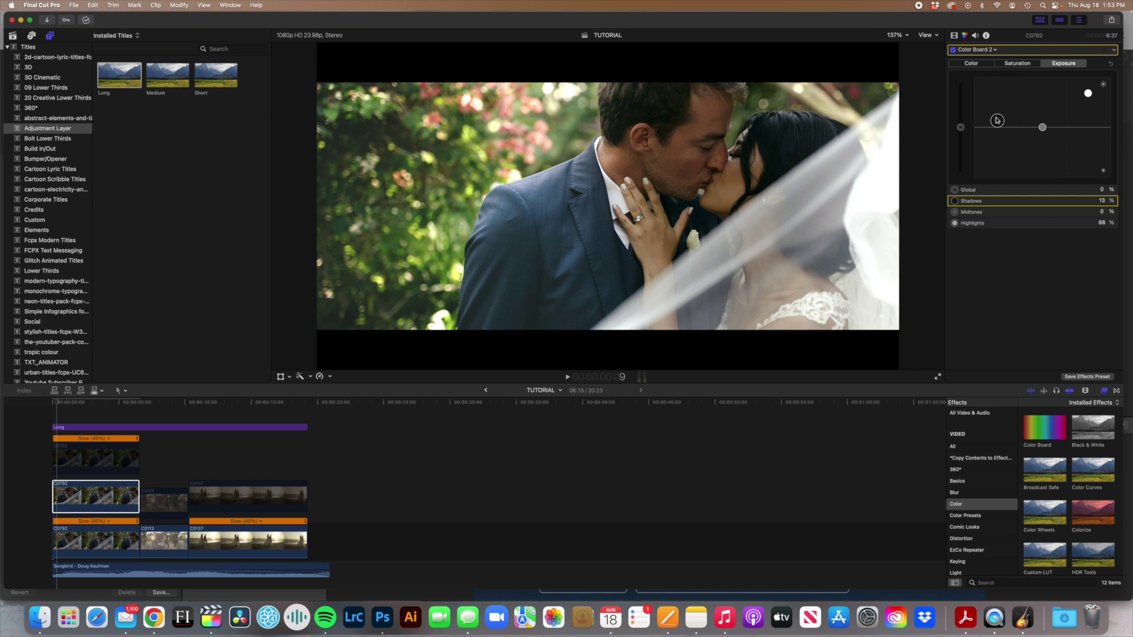
pyautogui.moveTo(1043, 126); pyautogui.dragTo(1043, 120)
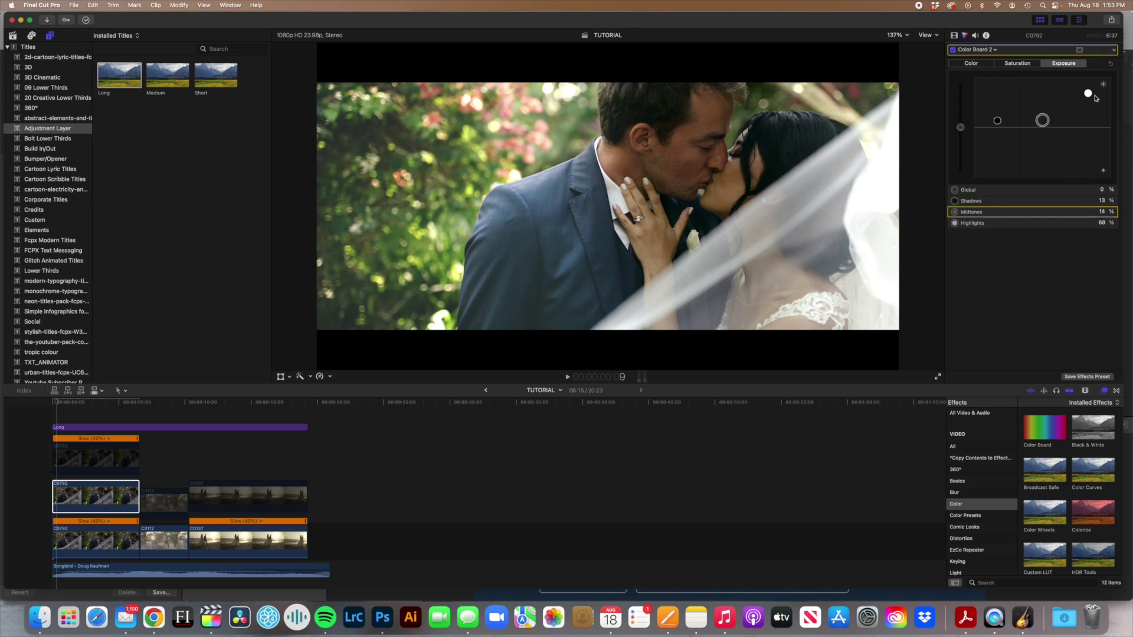
pyautogui.moveTo(1088, 93); pyautogui.dragTo(1088, 95)
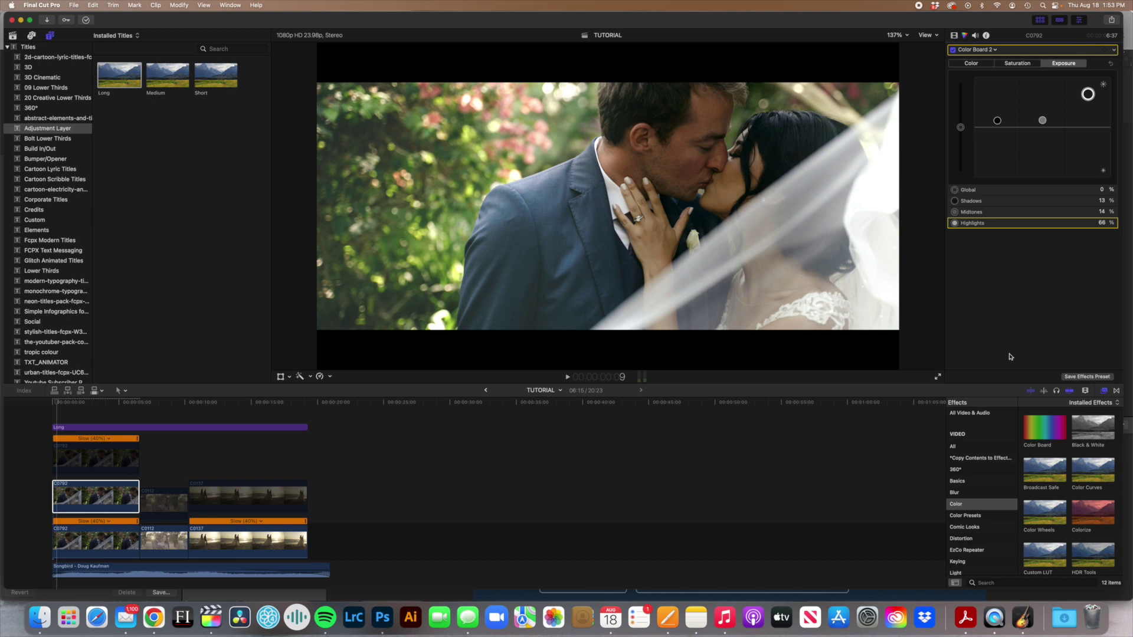
# Add the Focus blur to the duplicated clip and move its center onto the faces, at about X 0.28, Y 0.07.
pyautogui.click(985, 493)
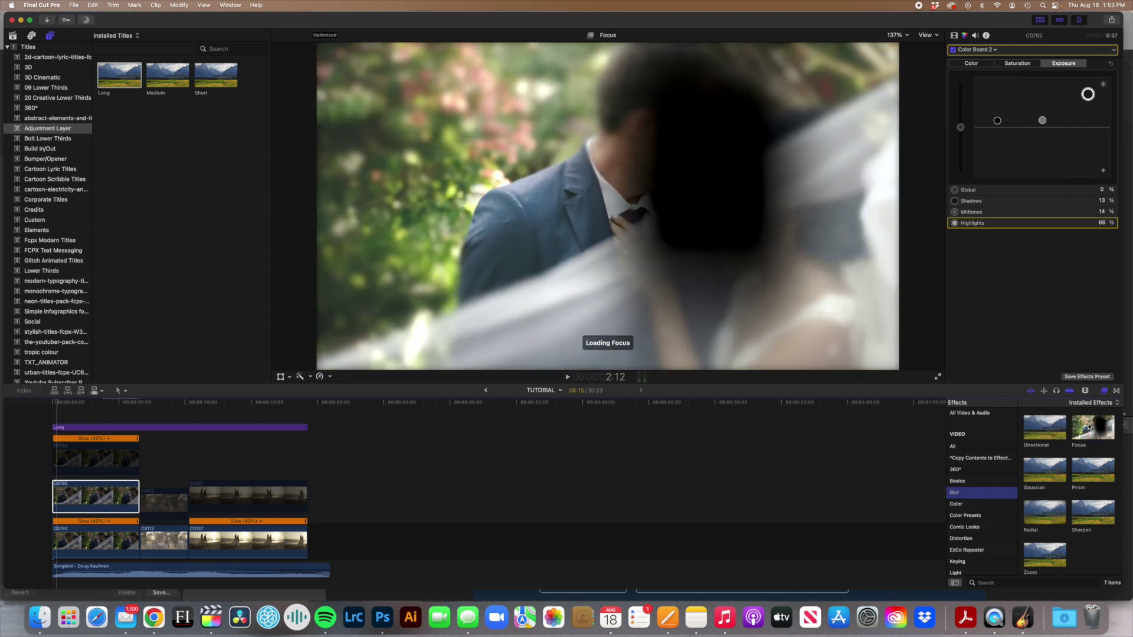
pyautogui.click(1089, 426)
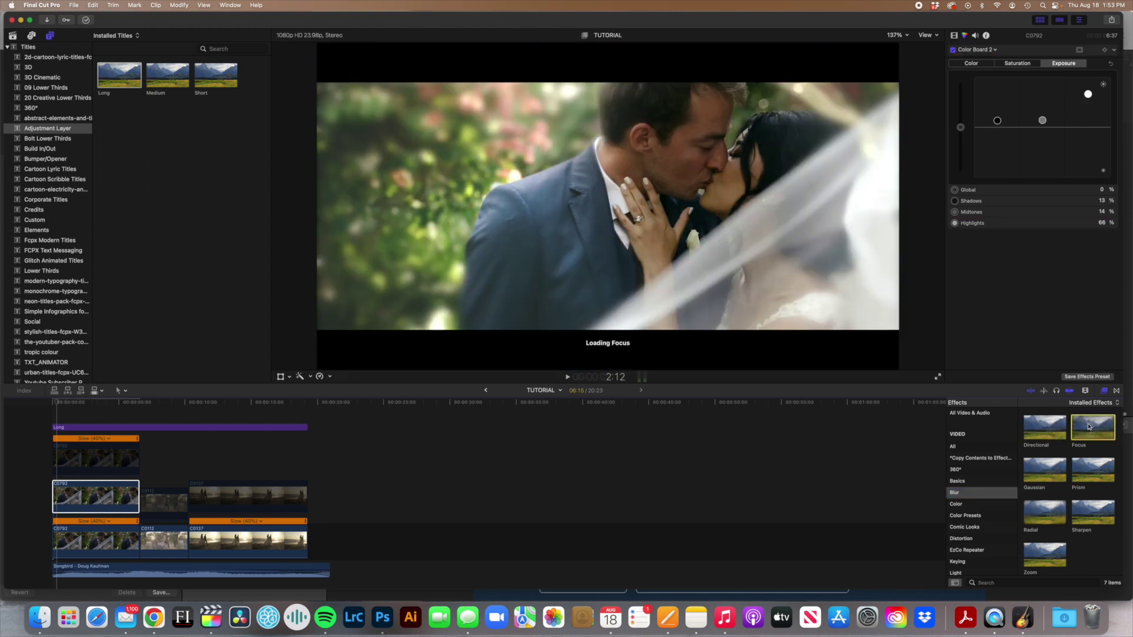
pyautogui.click(954, 36)
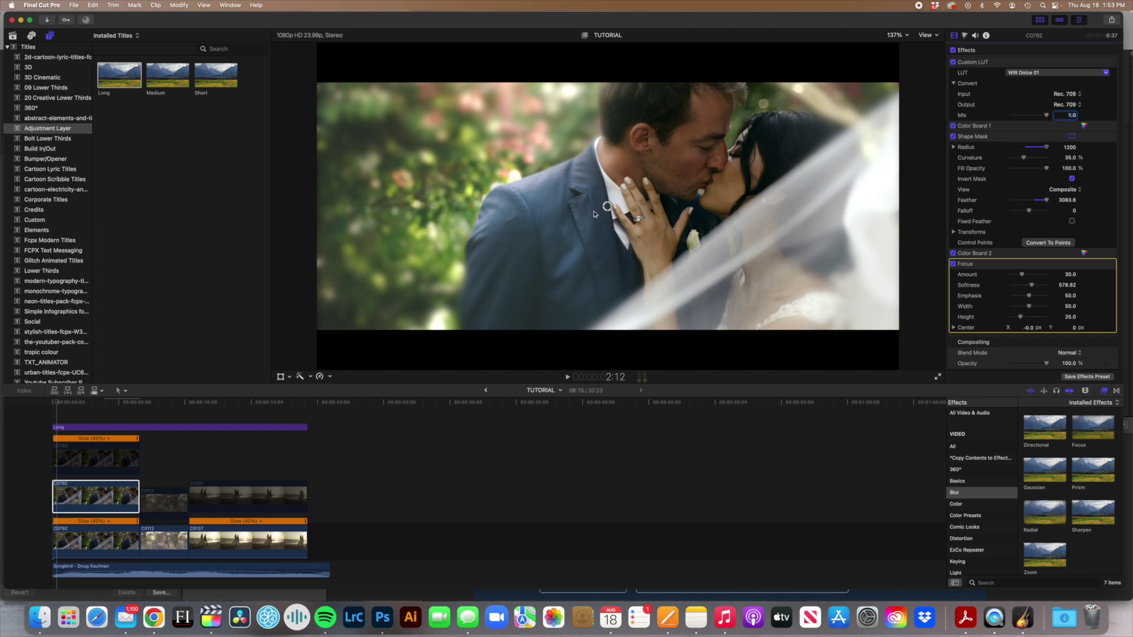
pyautogui.moveTo(607, 206); pyautogui.dragTo(700, 183)
# Scale the duplicated clip to 130% and move the playhead to about 1:12 to check the overlay.
pyautogui.scroll(-5, 1038, 266)
pyautogui.click(1068, 307)
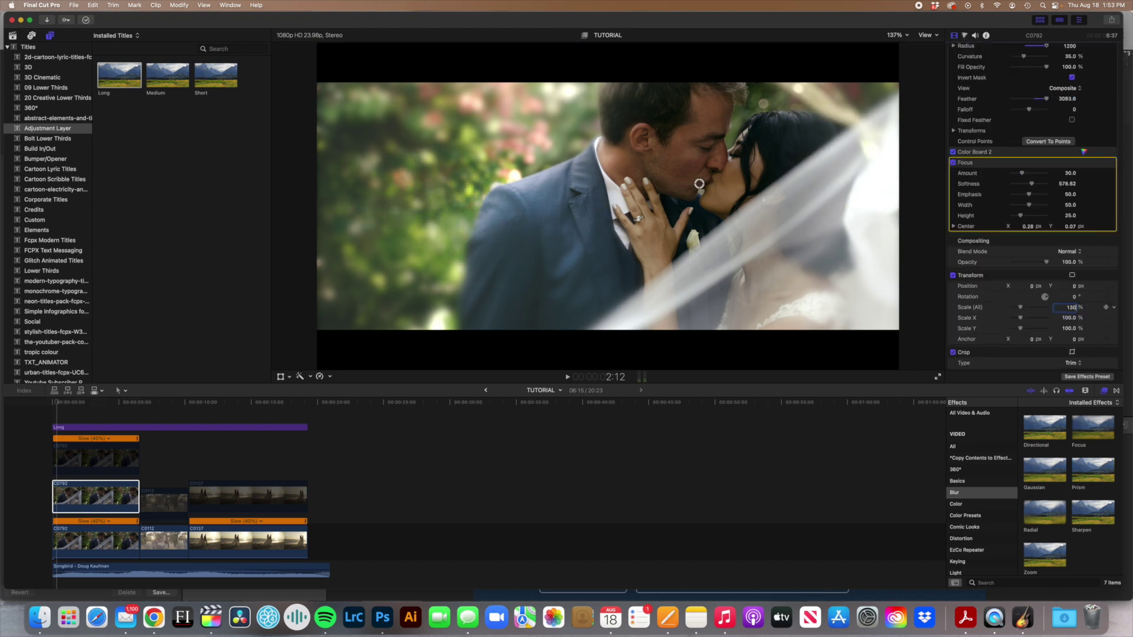
pyautogui.write('130')
pyautogui.press('Return')
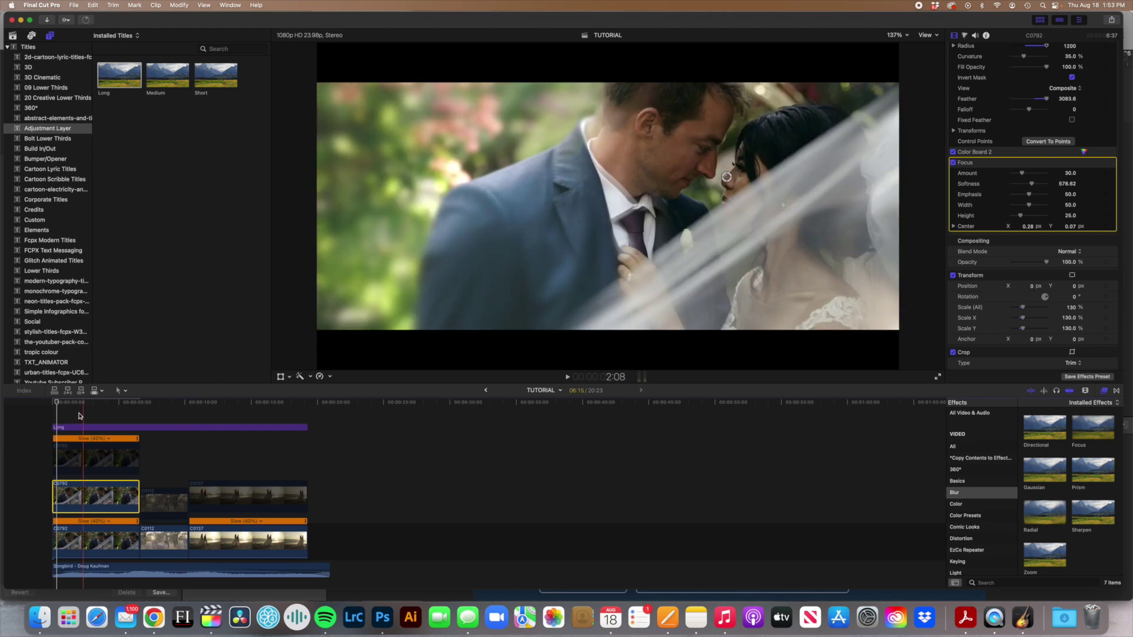
pyautogui.moveTo(57, 403); pyautogui.dragTo(72, 404)
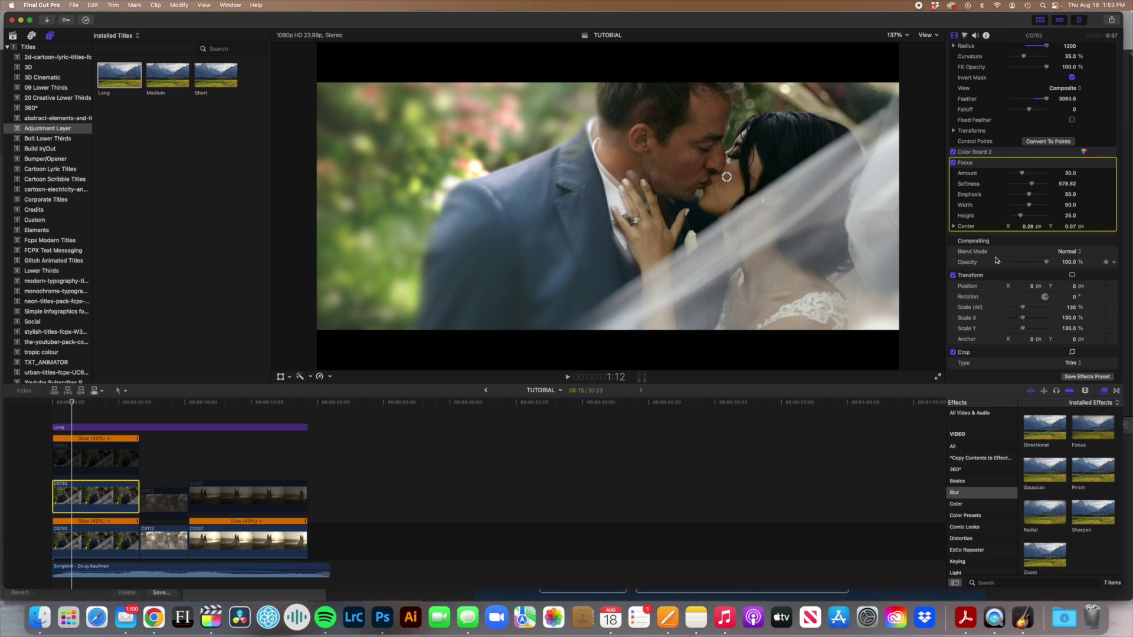
# Lower the duplicated clip's opacity to about 48% and scrub through the shot to review the blend.
pyautogui.moveTo(1042, 263); pyautogui.dragTo(1028, 262)
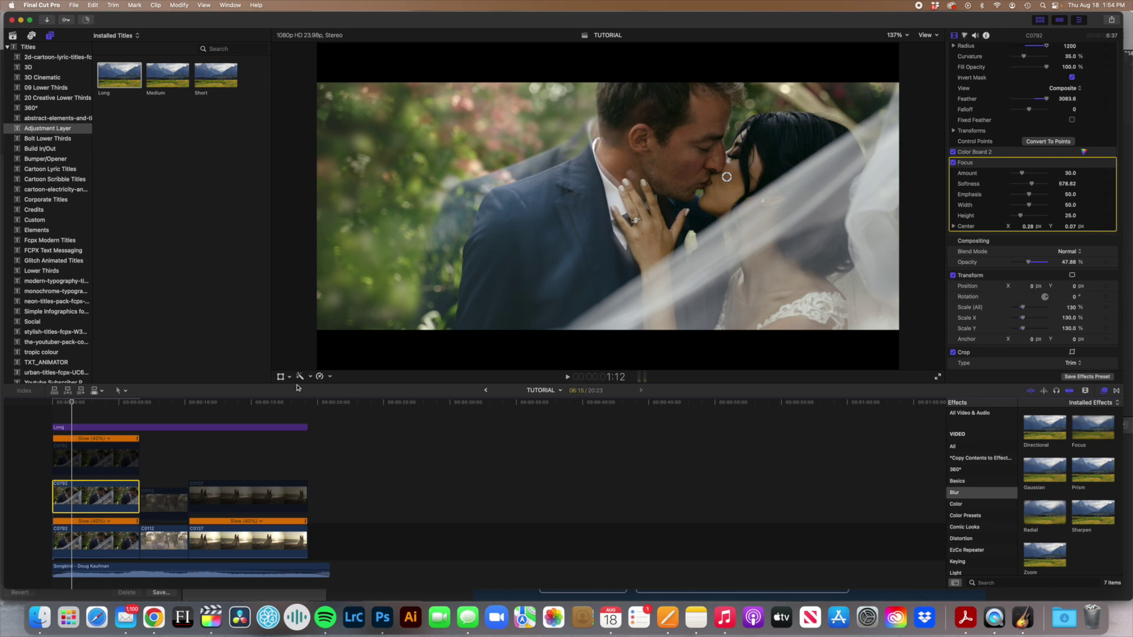
pyautogui.click(62, 403)
pyautogui.moveTo(62, 403)
pyautogui.mouseDown()
pyautogui.moveTo(103, 403)
pyautogui.moveTo(80, 408)
pyautogui.mouseUp()
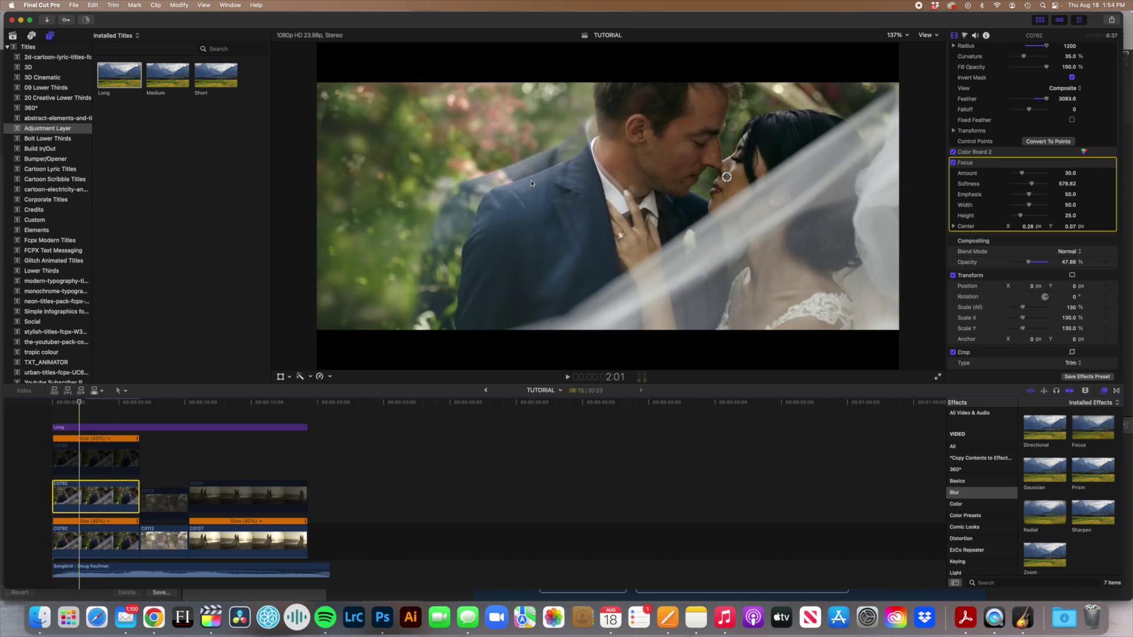
# Strongly reduce the global saturation in the duplicated clip's second Color Board and return to the clip's video settings.
pyautogui.click(1084, 151)
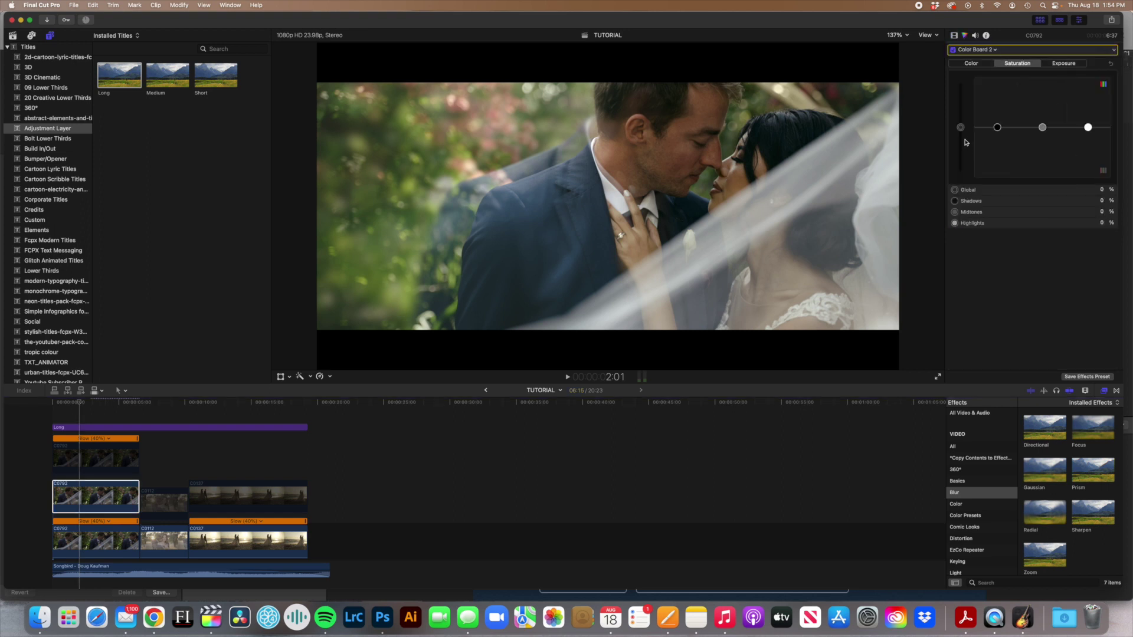
pyautogui.moveTo(960, 127); pyautogui.dragTo(957, 179)
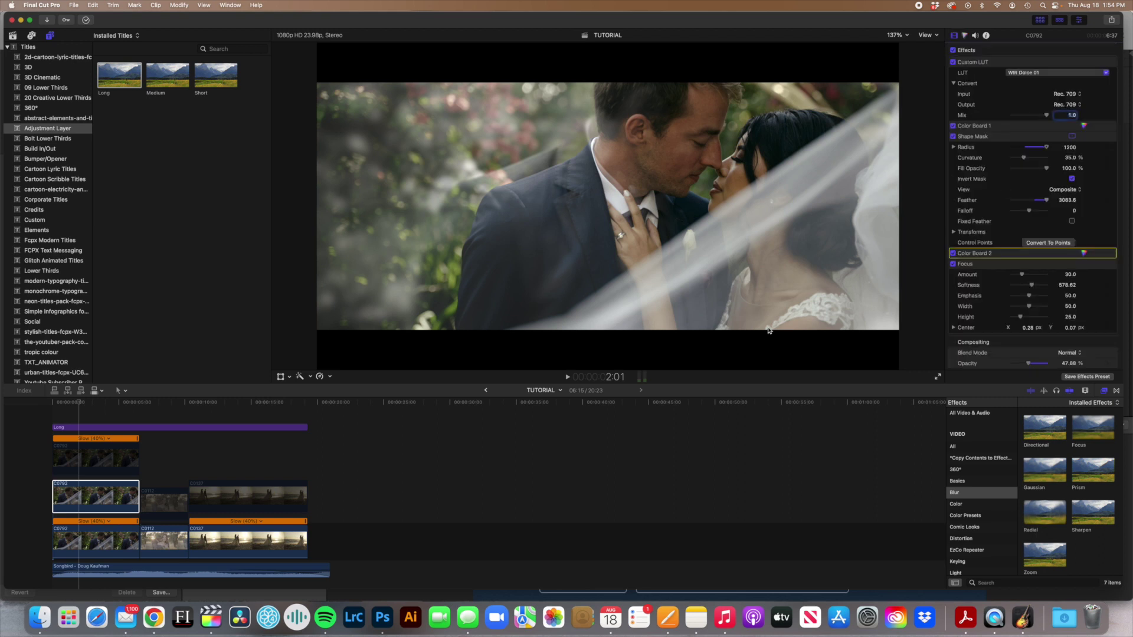
pyautogui.scroll(-2, 996, 255)
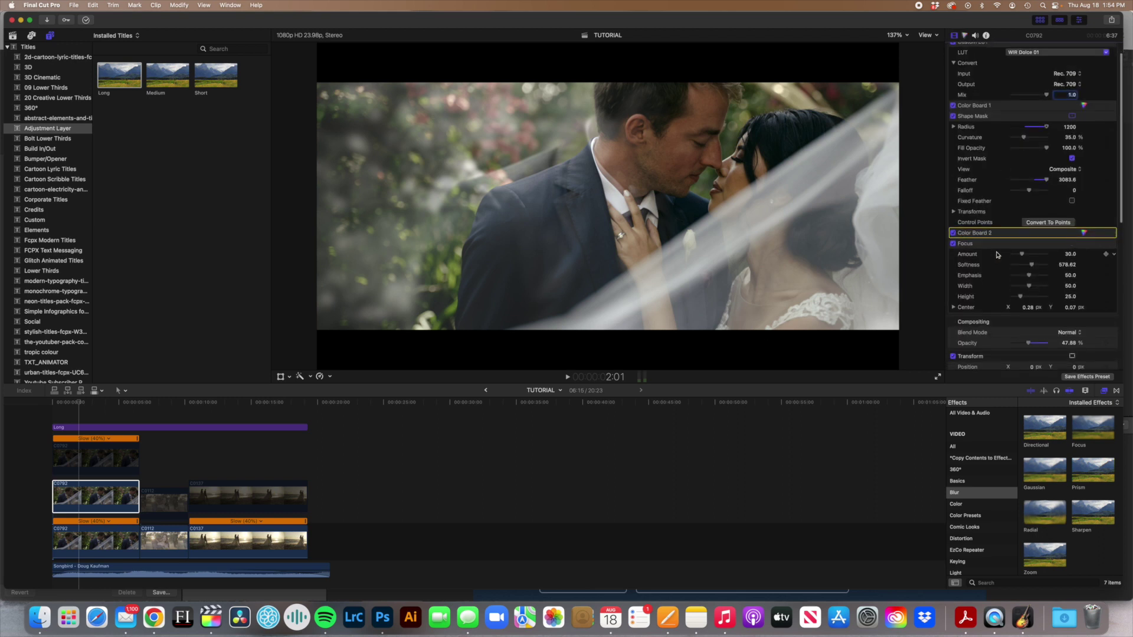
# Scrub through the first shot to check the blend and show the duplicated clip's Shape Mask outline.
pyautogui.scroll(-2, 996, 255)
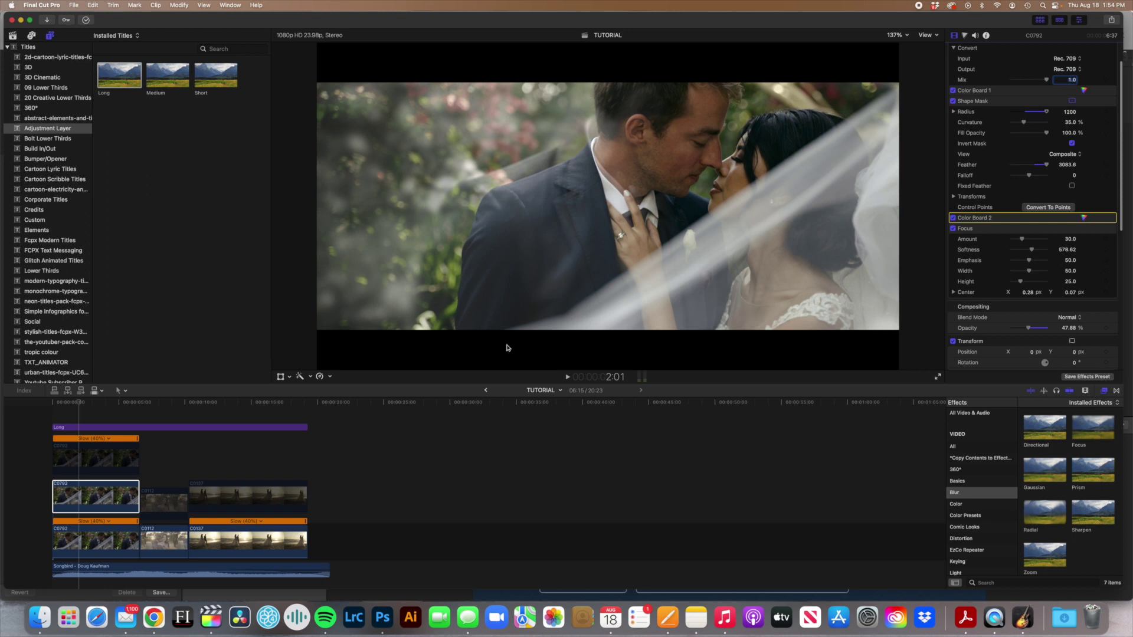
pyautogui.click(77, 403)
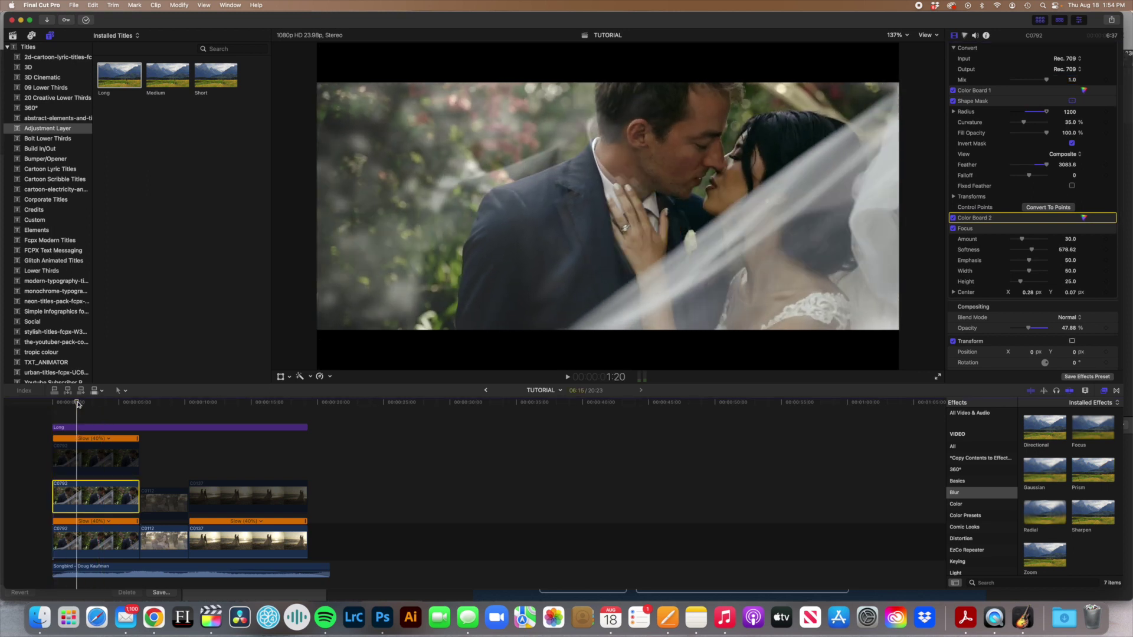
pyautogui.moveTo(78, 403); pyautogui.dragTo(110, 405)
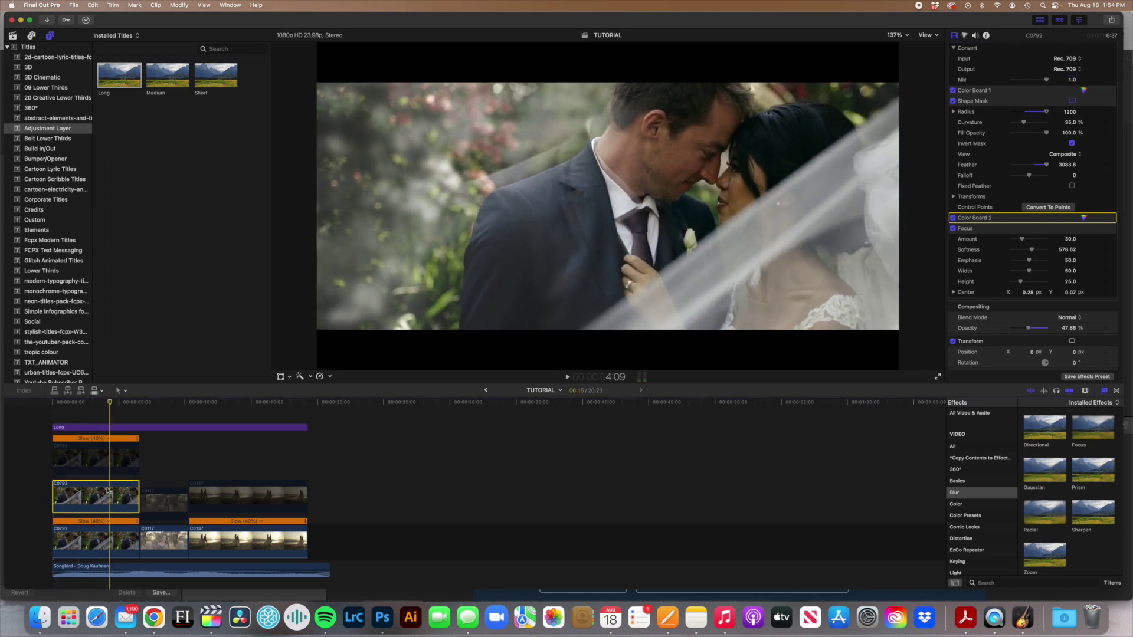
pyautogui.click(1008, 100)
pyautogui.moveTo(809, 163); pyautogui.dragTo(593, 201)
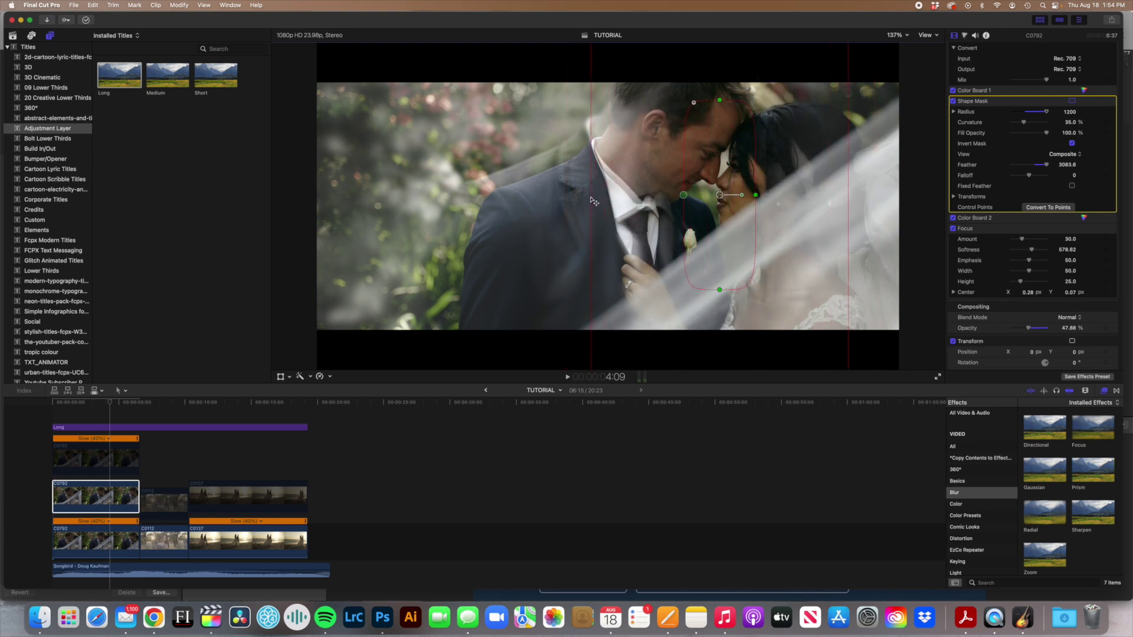
# Play the first shot from the start to review the halation effect, and return to the beginning.
pyautogui.moveTo(110, 403); pyautogui.dragTo(9, 420)
pyautogui.press('space')
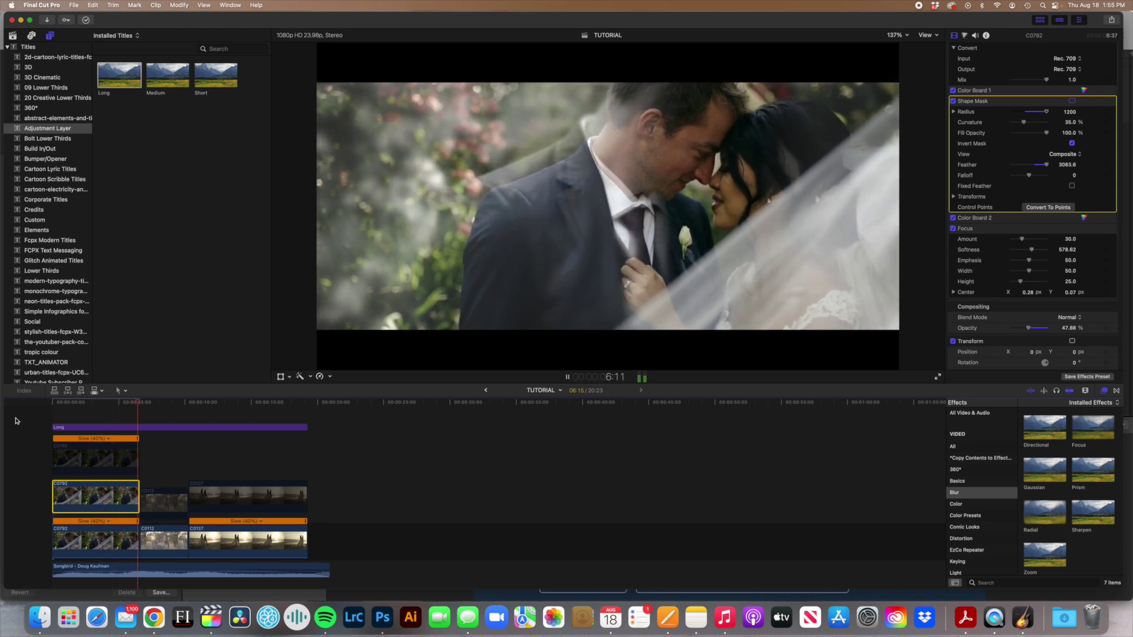
pyautogui.press('space')
pyautogui.press('Home')
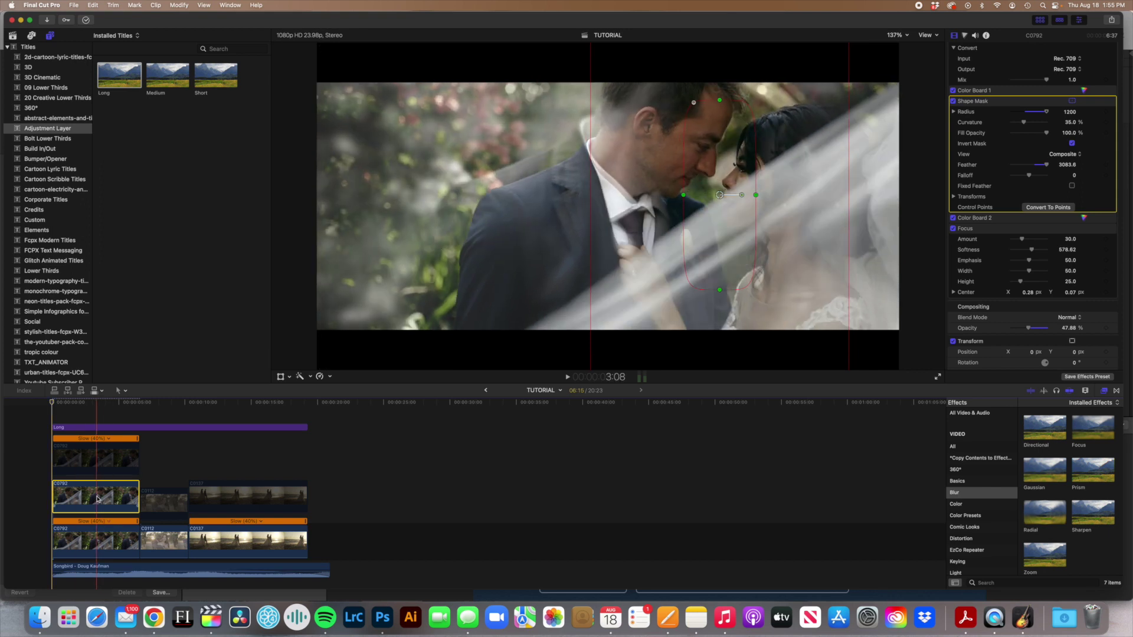
# Switch the first shot to the alternative overlay clip on the upper layer and play it for comparison.
pyautogui.click(88, 456)
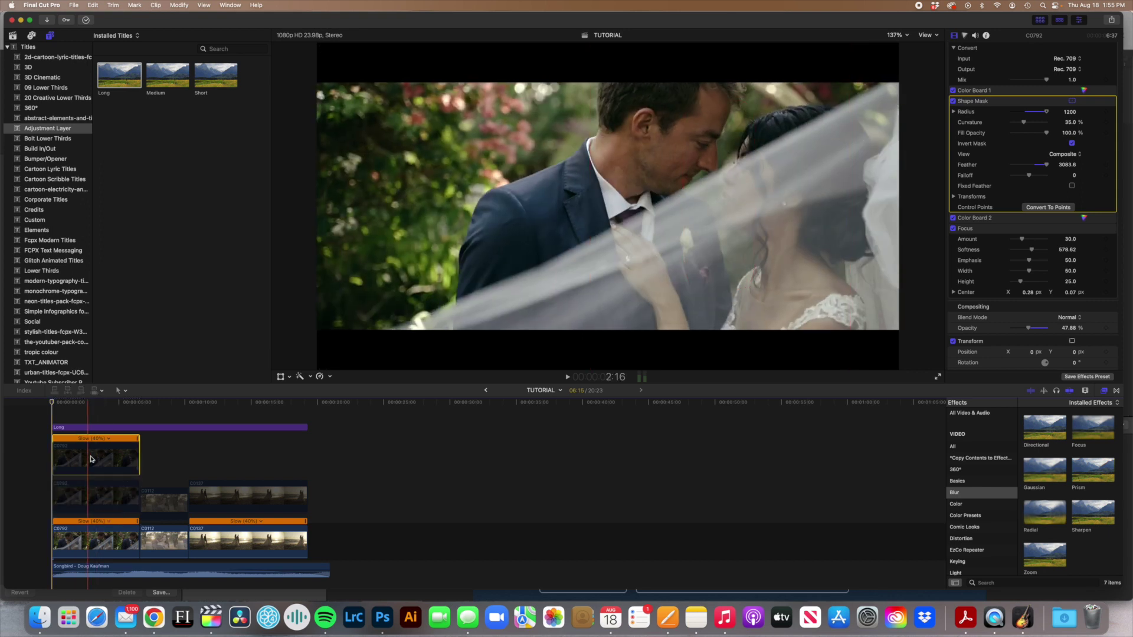
pyautogui.click(60, 403)
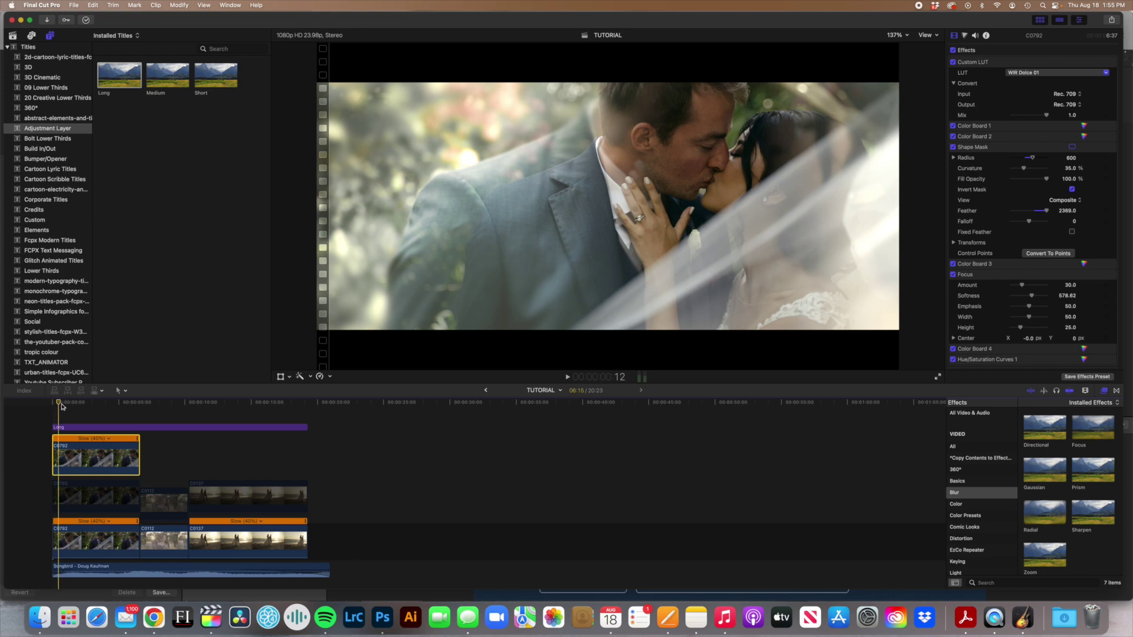
pyautogui.press('space')
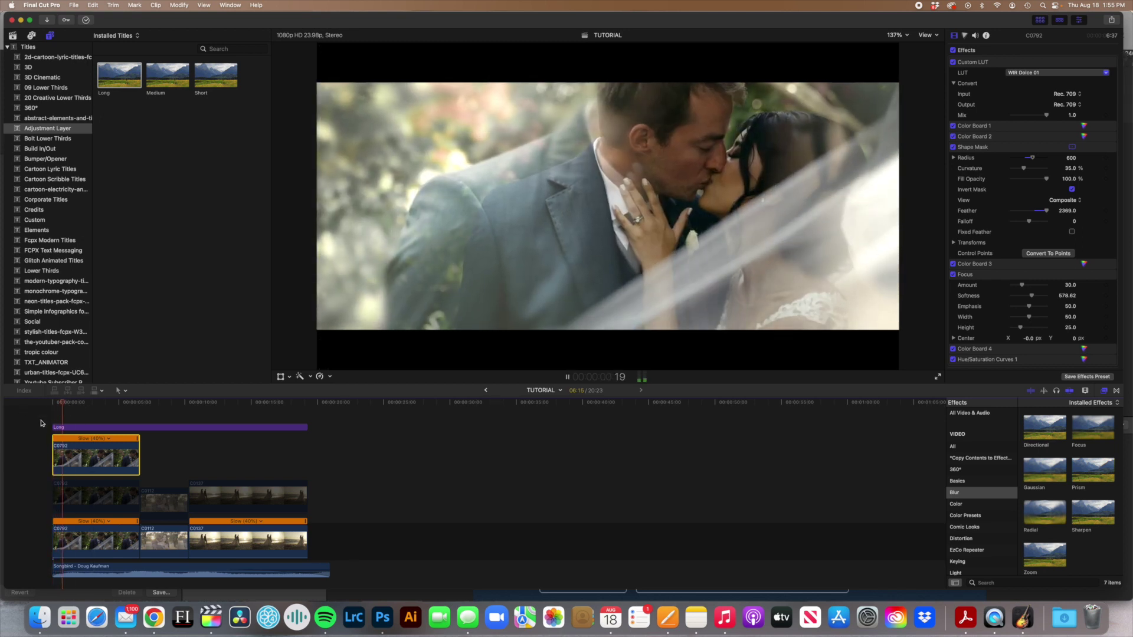
pyautogui.press('space')
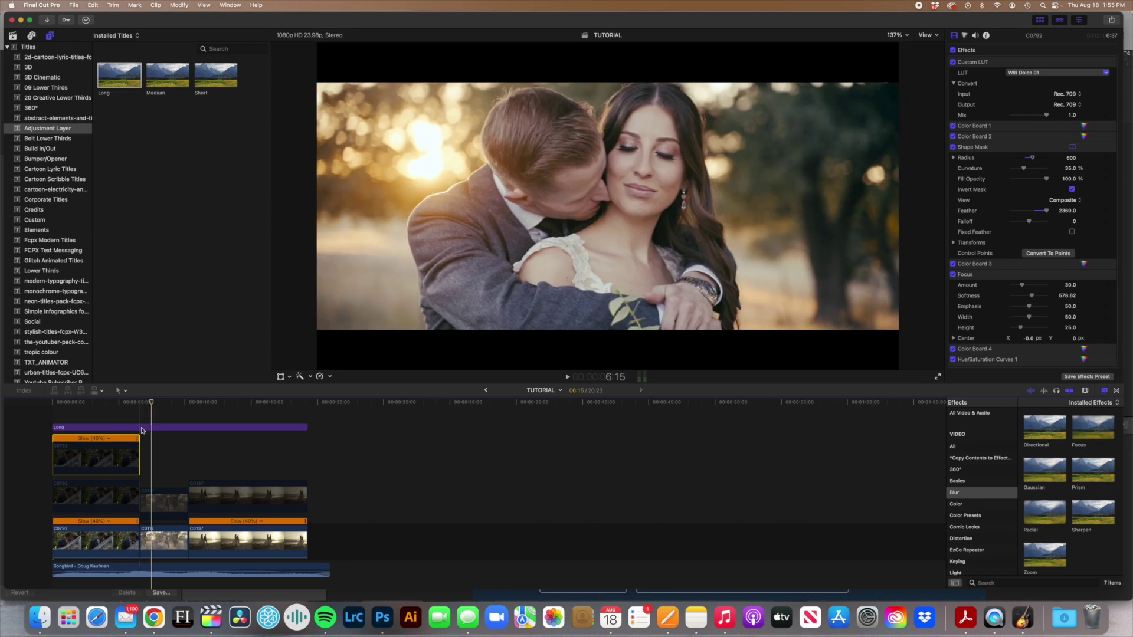
# Preview the second shot's existing overlay and duplicate its base clip C0112 onto the layer directly above the base.
pyautogui.click(152, 502)
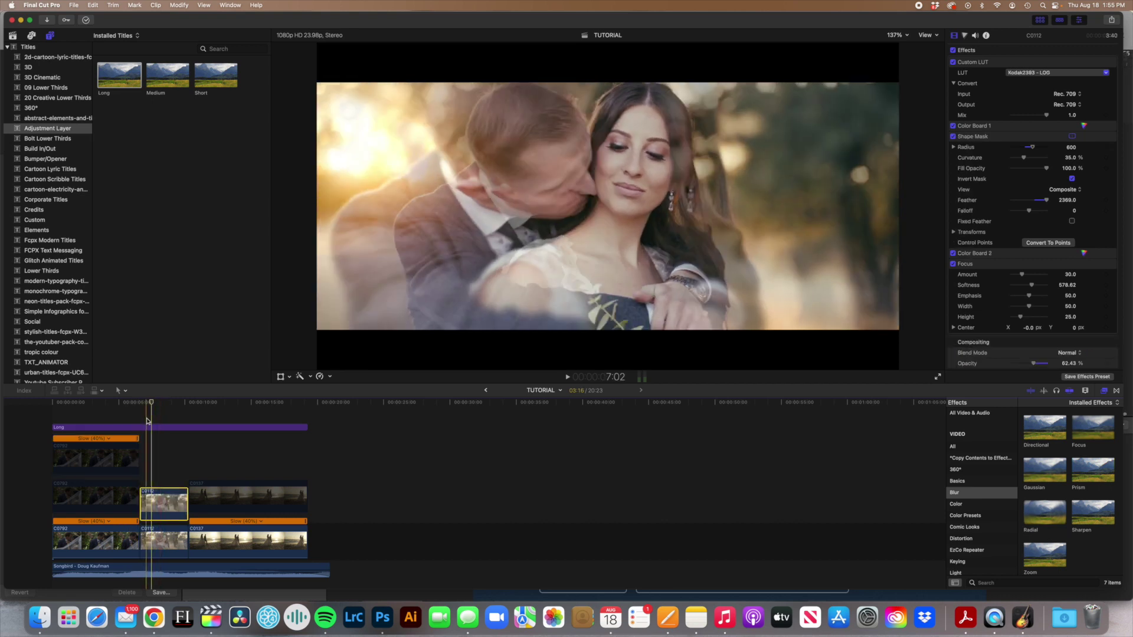
pyautogui.click(164, 540)
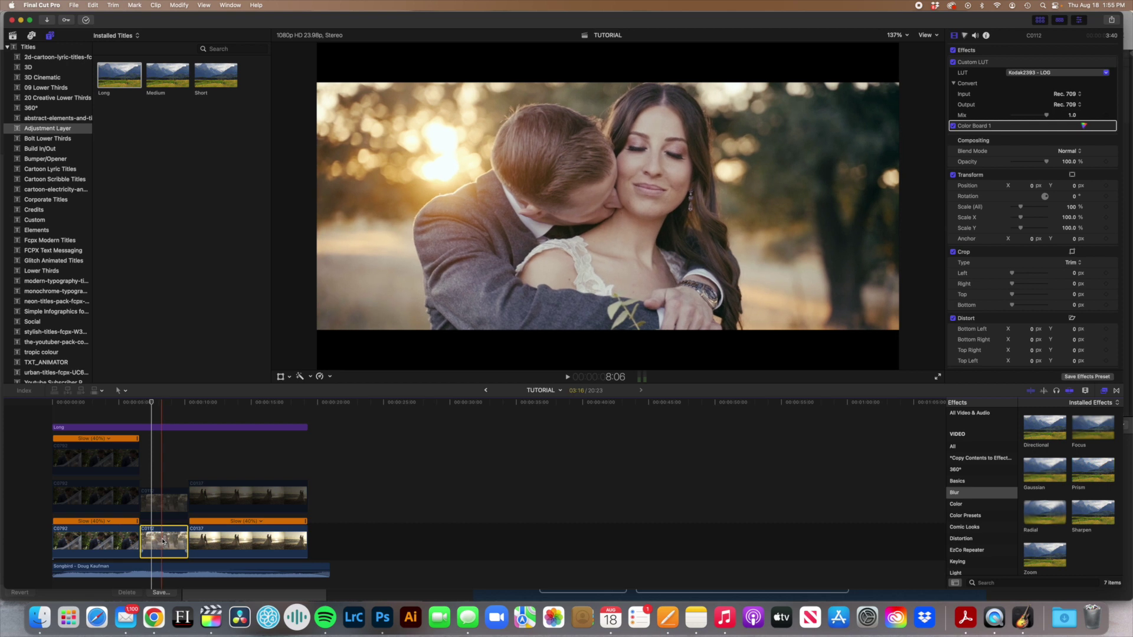
pyautogui.moveTo(162, 537); pyautogui.dragTo(164, 513)
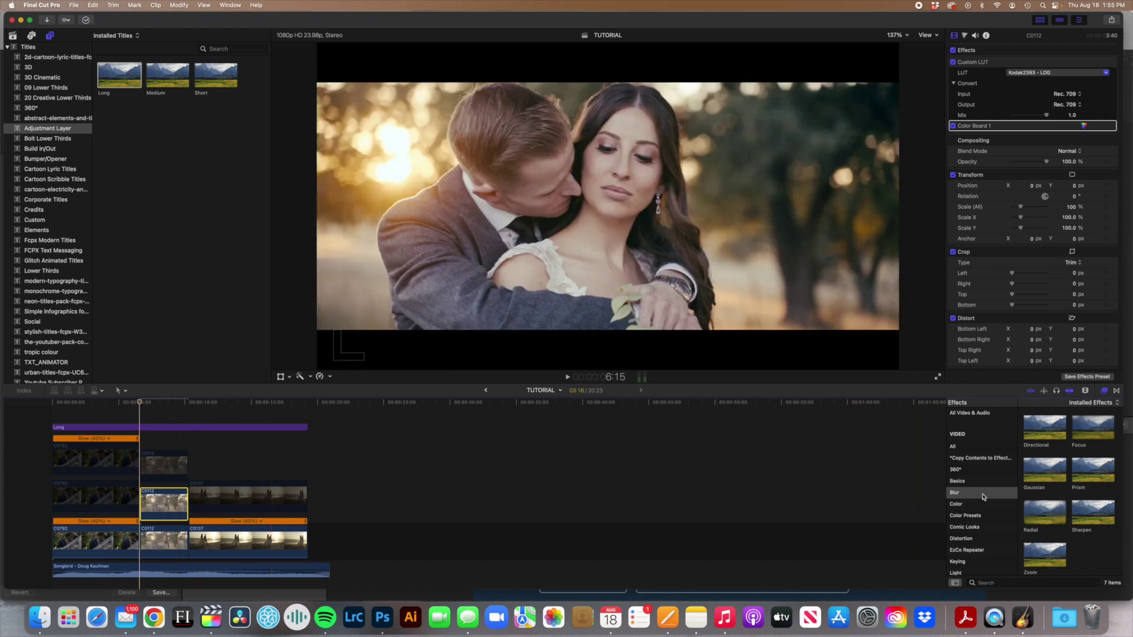
# Add a Shape Mask effect to the duplicated C0112 clip.
pyautogui.scroll(-2, 977, 542)
pyautogui.scroll(-2, 978, 543)
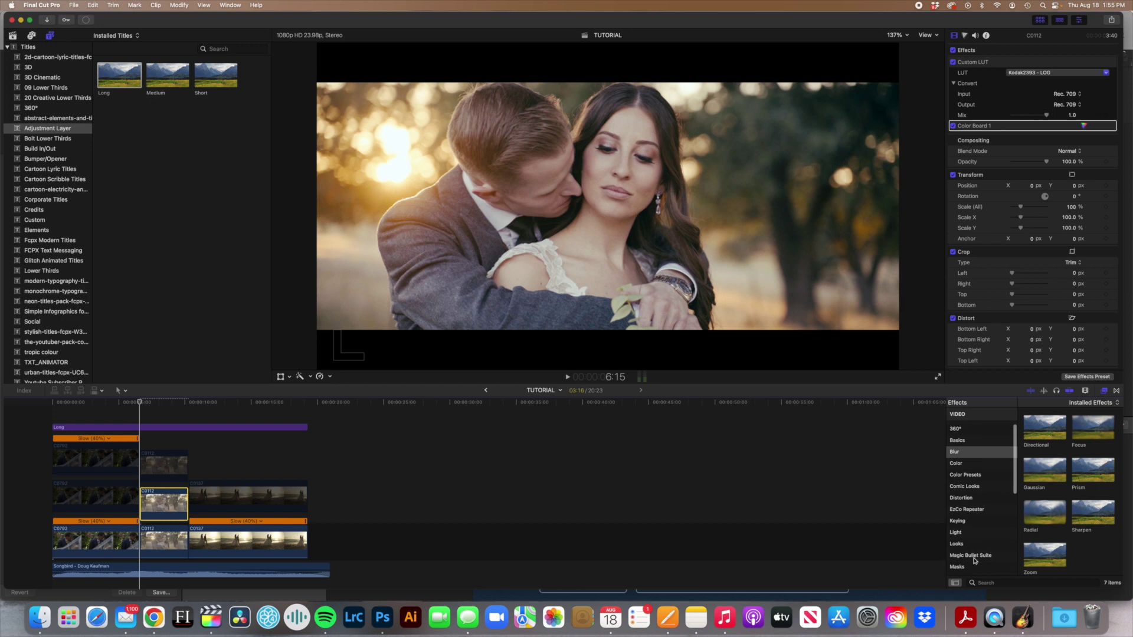
pyautogui.click(975, 553)
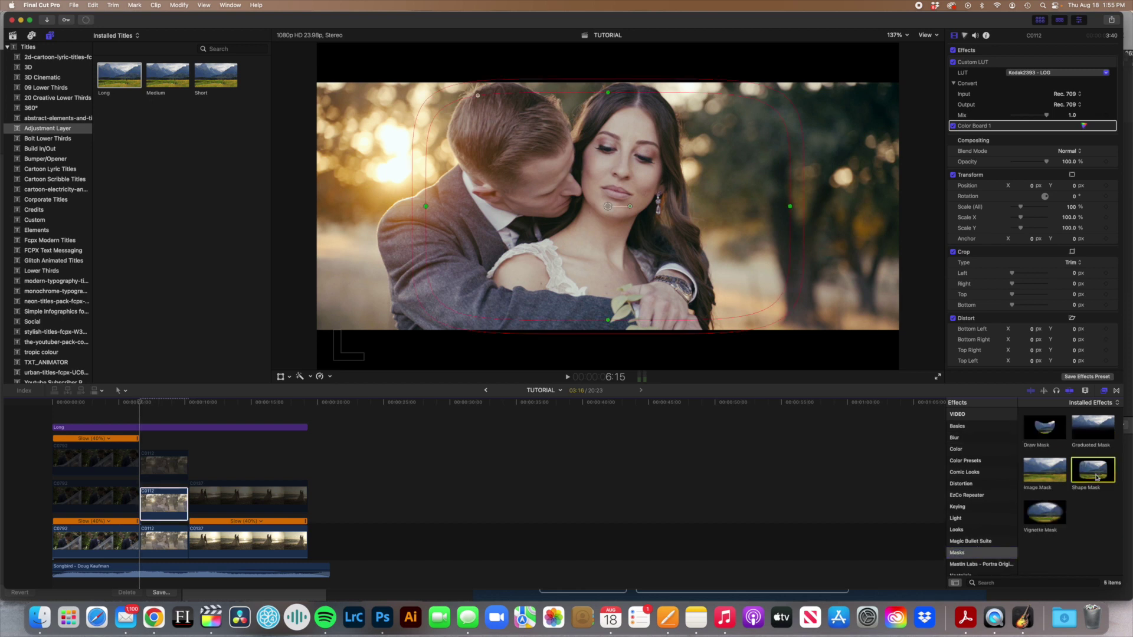
pyautogui.doubleClick(1093, 470)
# Narrow the Shape Mask around the couple's faces with a feather of about 764, and invert the mask.
pyautogui.moveTo(427, 209); pyautogui.dragTo(537, 218)
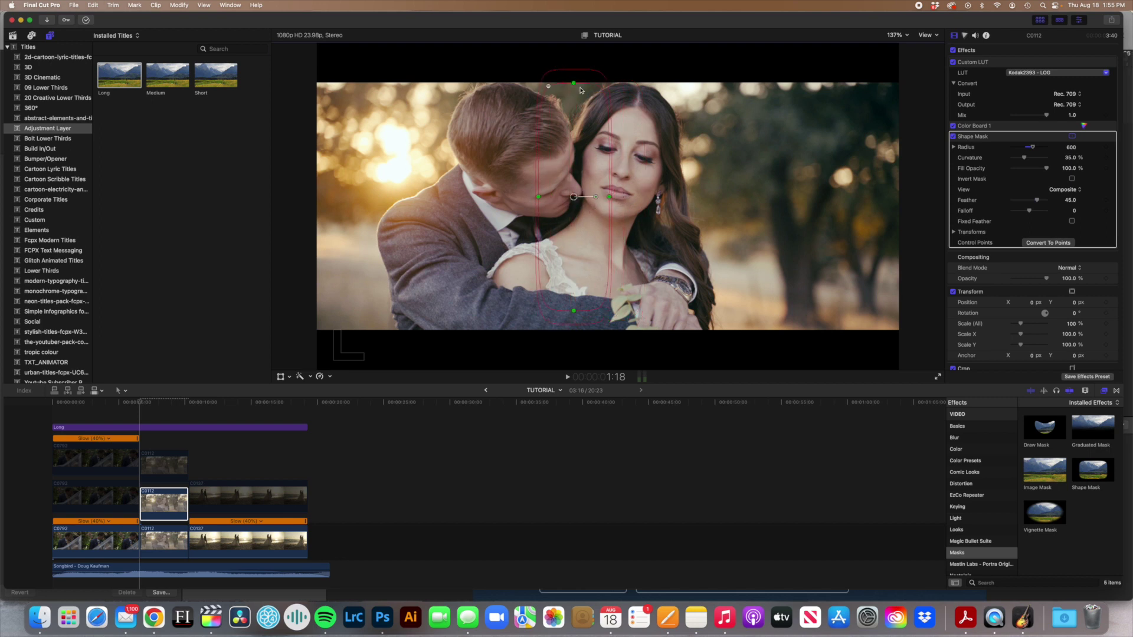
pyautogui.moveTo(574, 83); pyautogui.dragTo(641, 75)
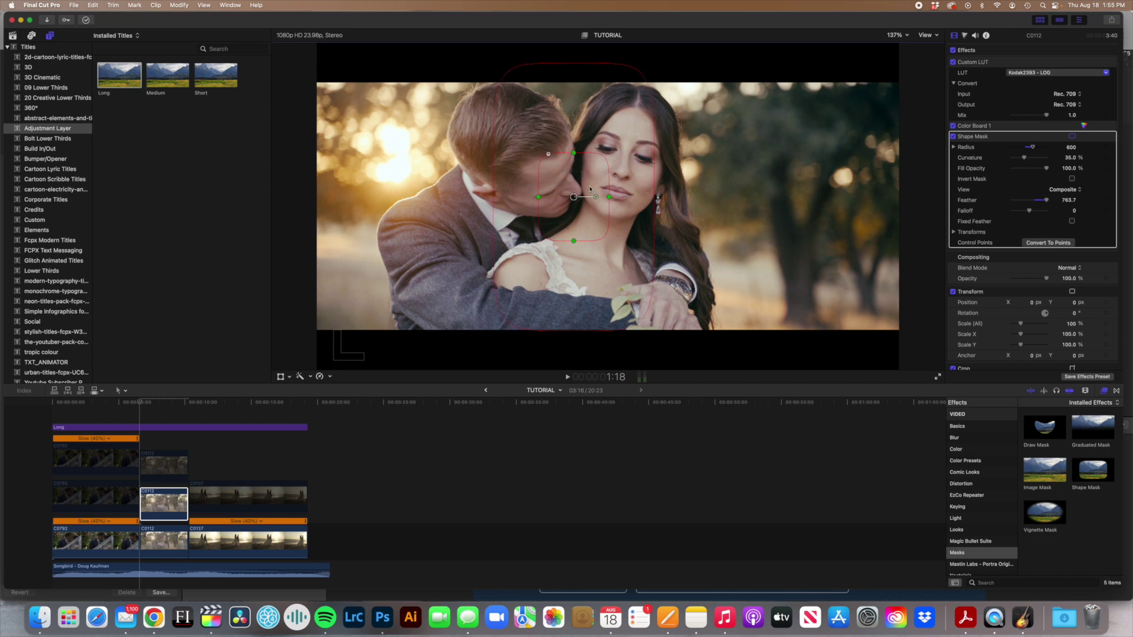
pyautogui.moveTo(574, 153); pyautogui.dragTo(573, 142)
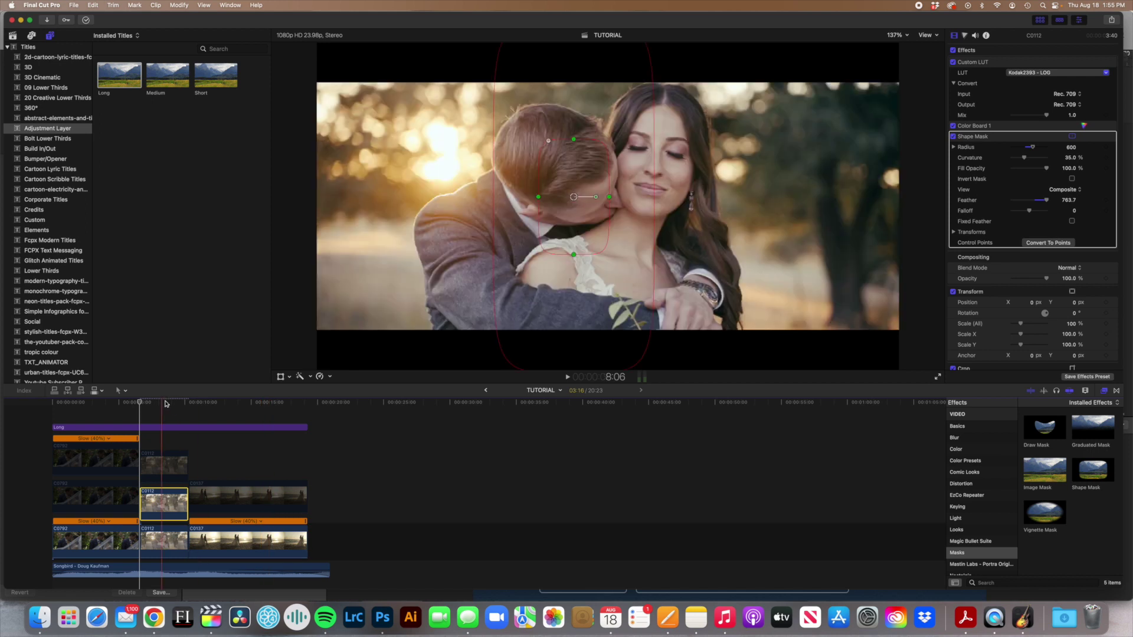
pyautogui.click(139, 403)
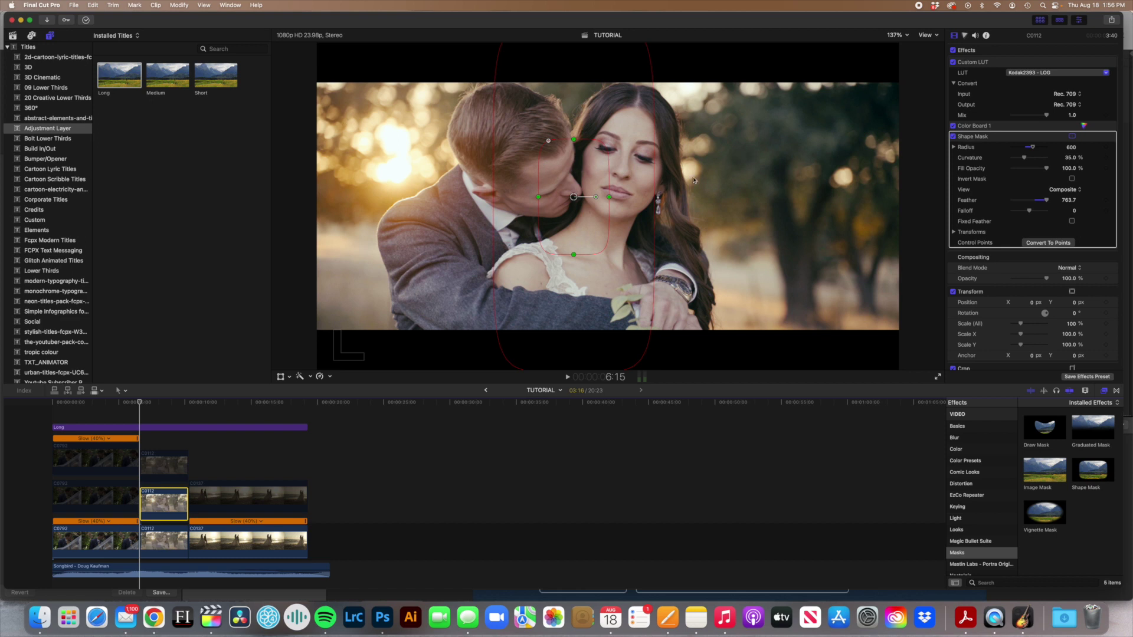
pyautogui.click(1072, 179)
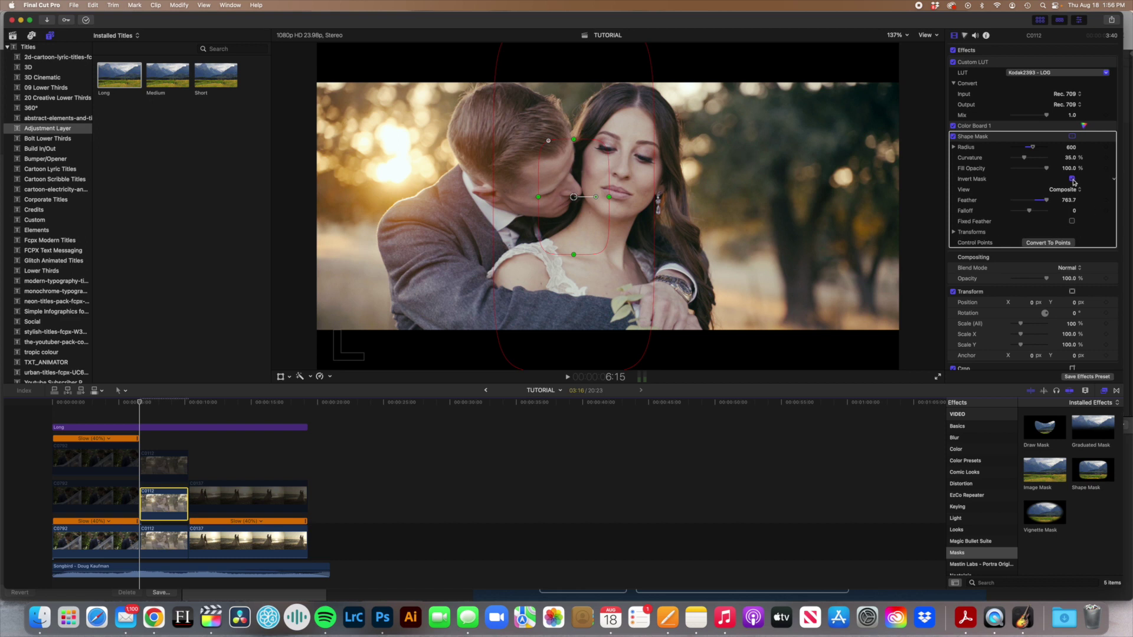
# Add a second Color Board to the duplicated C0112 clip and raise its exposure to 10% in shadows and 24% in highlights.
pyautogui.click(983, 450)
pyautogui.click(1056, 424)
pyautogui.doubleClick(1058, 422)
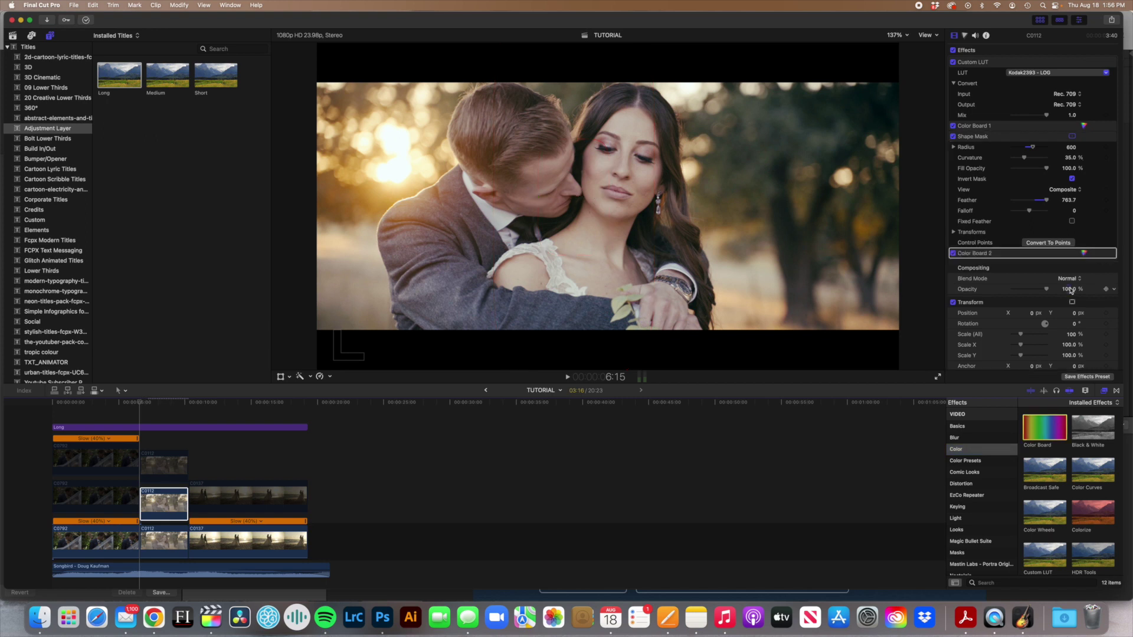
pyautogui.click(1086, 254)
pyautogui.click(1079, 62)
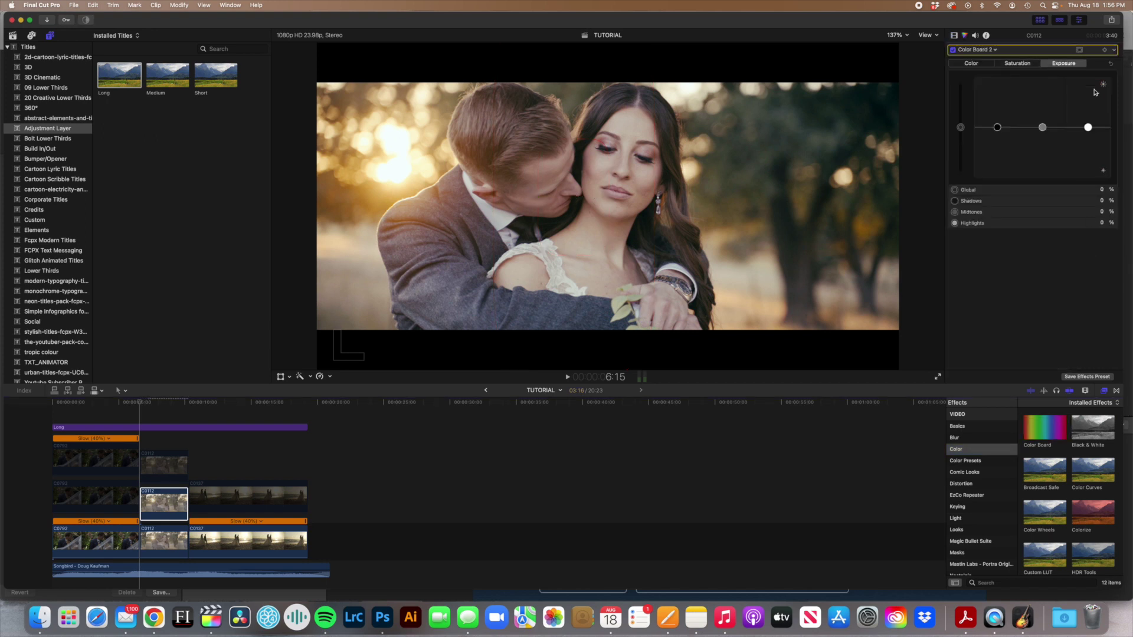
pyautogui.moveTo(1089, 129); pyautogui.dragTo(1088, 112)
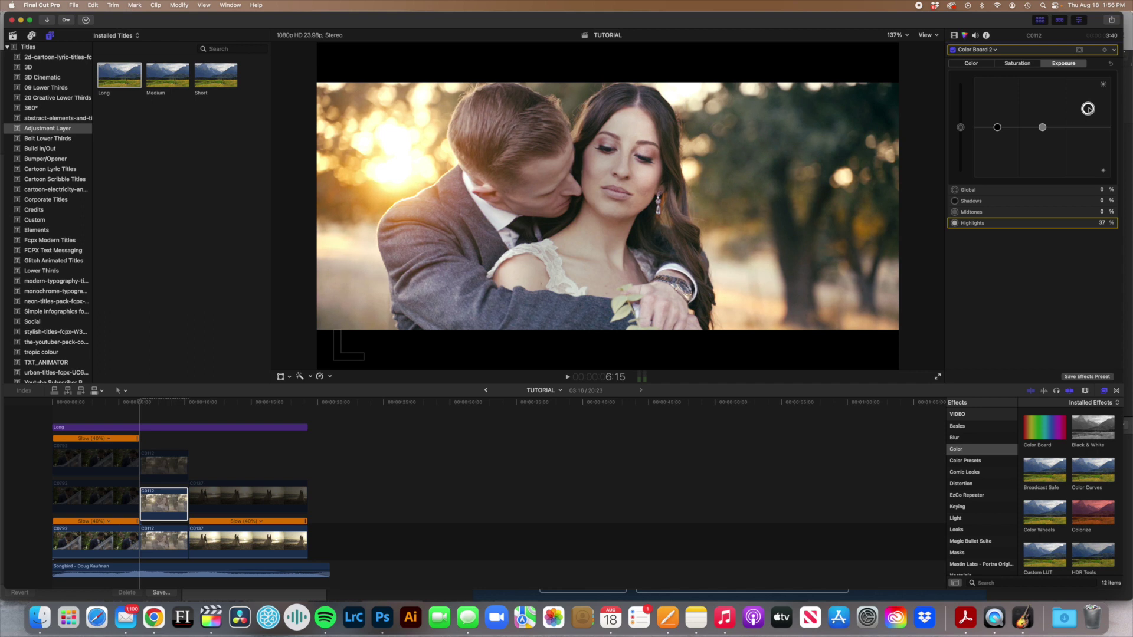
pyautogui.moveTo(1088, 102); pyautogui.dragTo(1088, 111)
pyautogui.moveTo(1001, 128); pyautogui.dragTo(999, 125)
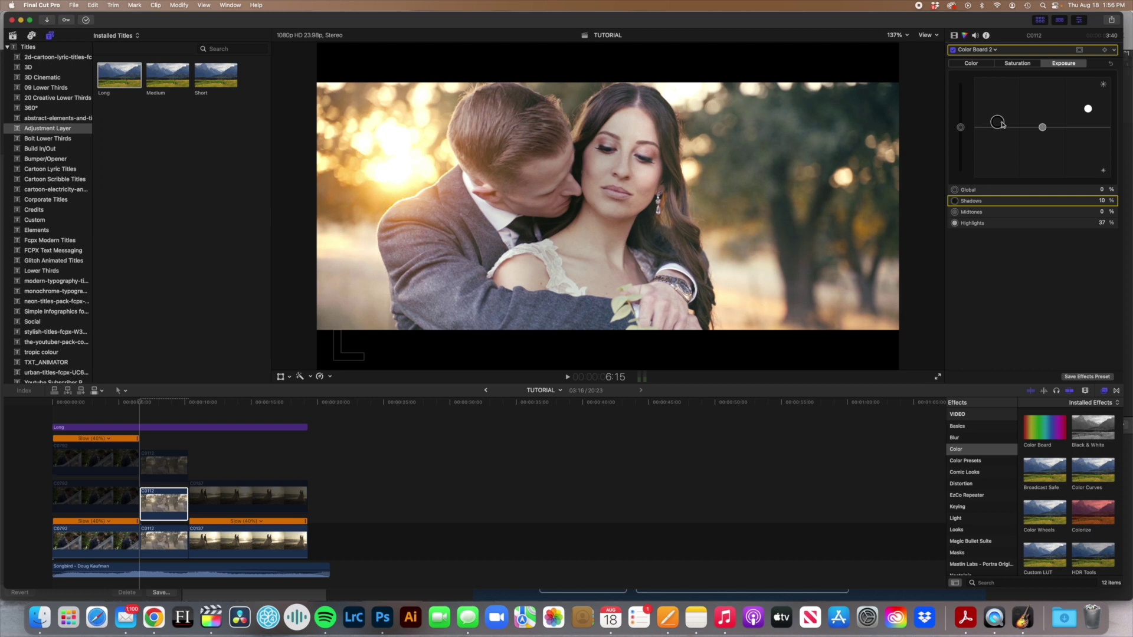
pyautogui.moveTo(1089, 109); pyautogui.dragTo(1087, 115)
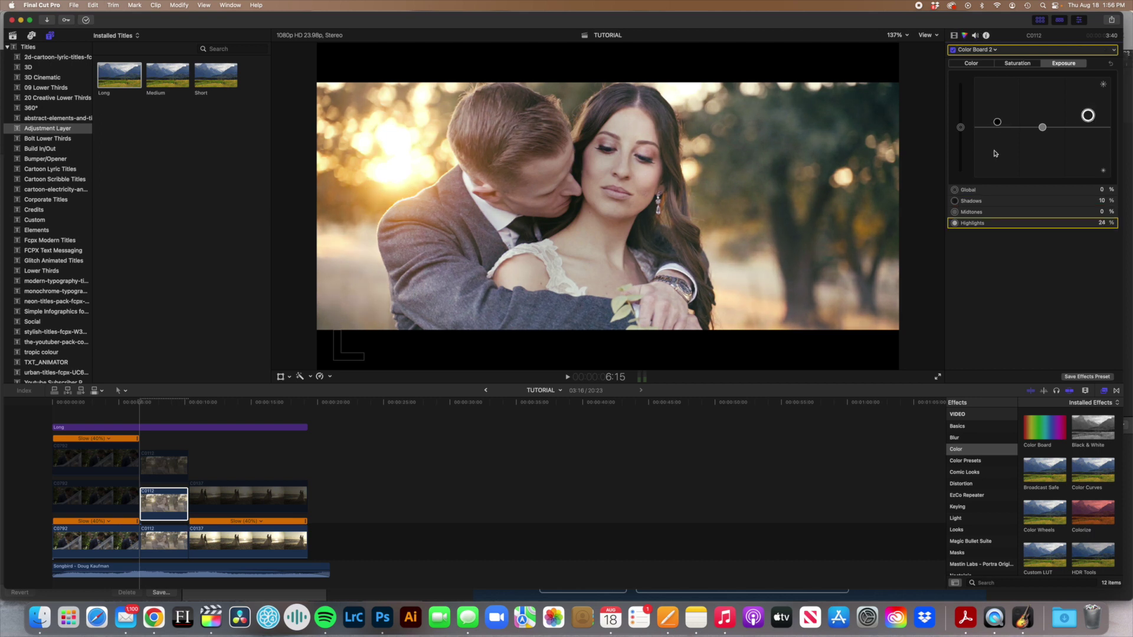
# Scale the duplicated C0112 clip to 130% and lower its opacity to about 24%.
pyautogui.click(954, 36)
pyautogui.scroll(-3, 1036, 305)
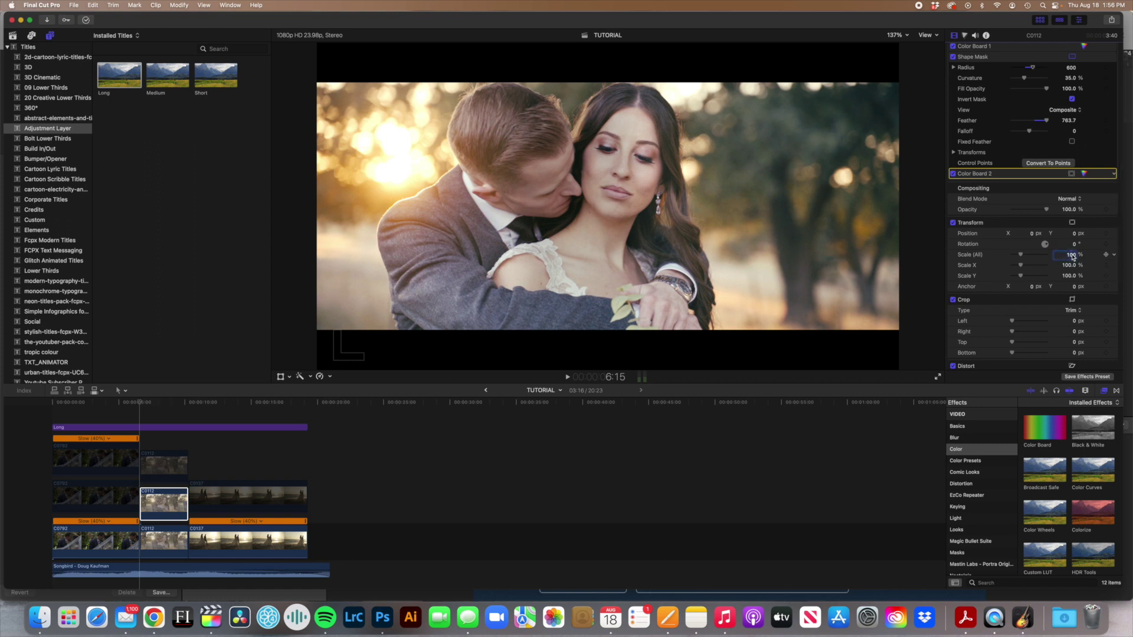
pyautogui.press('Return')
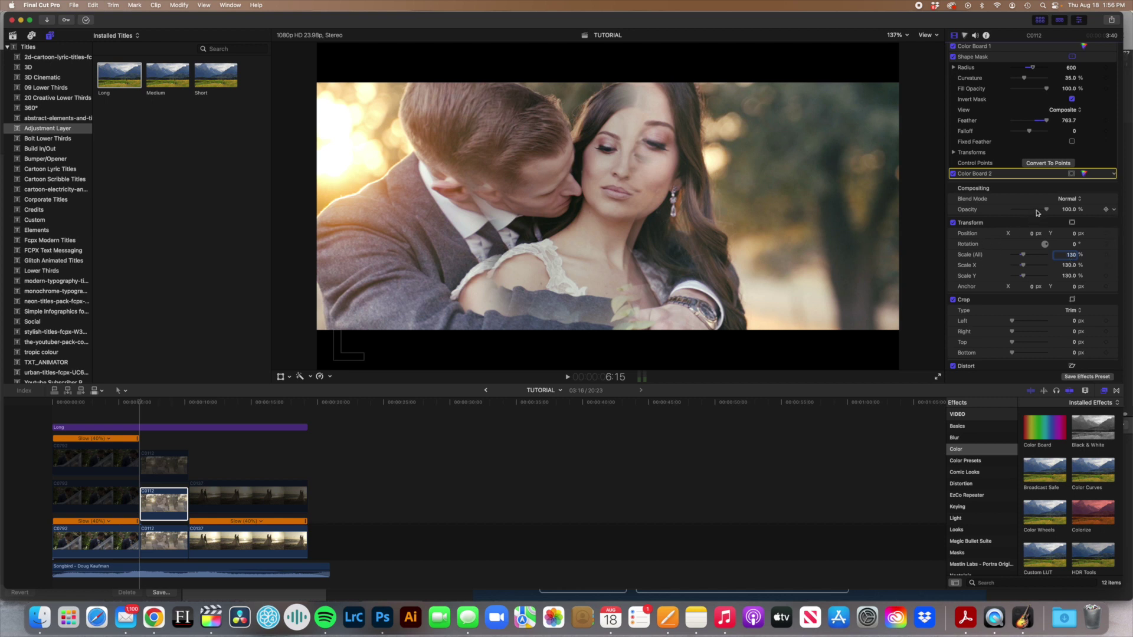
pyautogui.moveTo(1037, 212); pyautogui.dragTo(1023, 213)
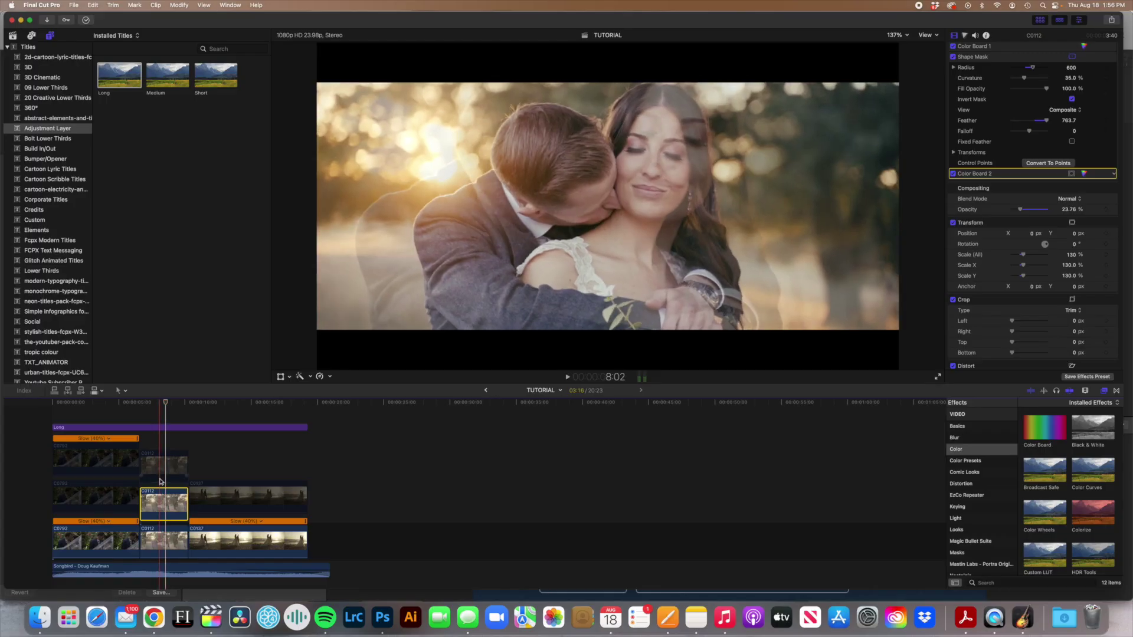
# At about 8:07, move the duplicated C0112 clip's Shape Mask center between the couple's faces.
pyautogui.moveTo(156, 404); pyautogui.dragTo(163, 404)
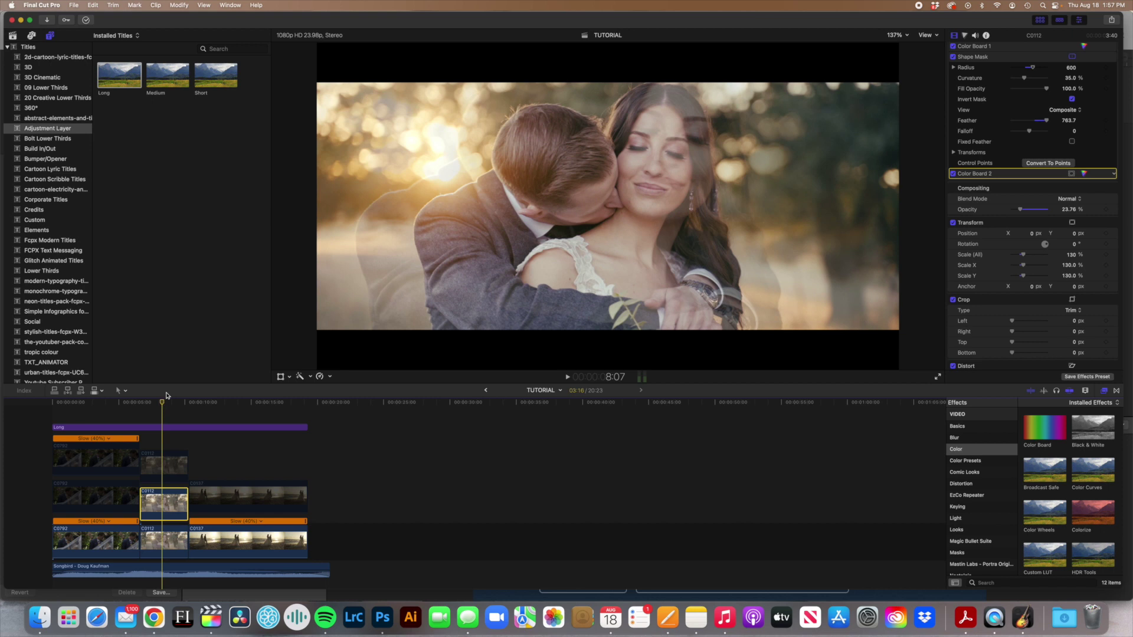
pyautogui.scroll(3, 1016, 109)
pyautogui.click(1007, 94)
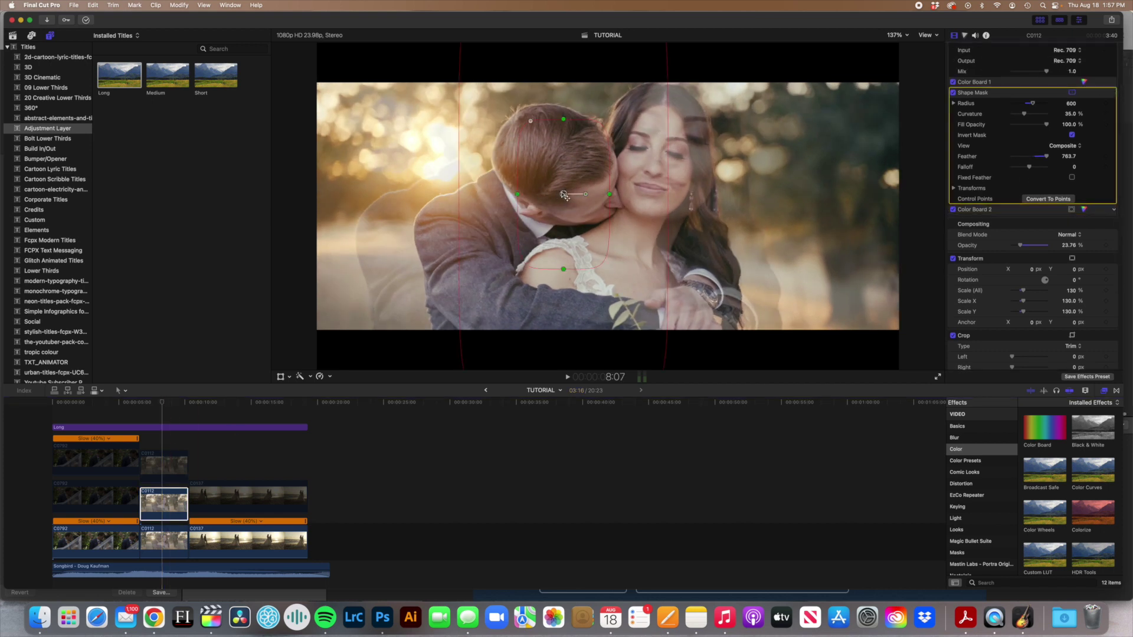
pyautogui.moveTo(563, 193); pyautogui.dragTo(597, 203)
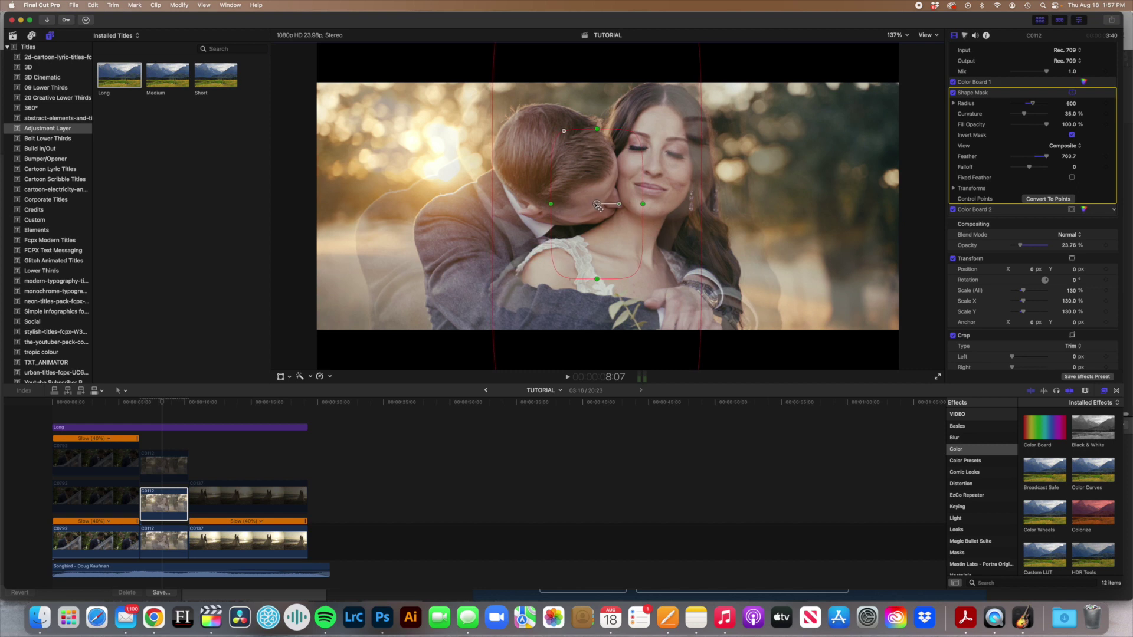
# Play and scrub through the second shot to review the repositioned mask and the overlay.
pyautogui.press('space')
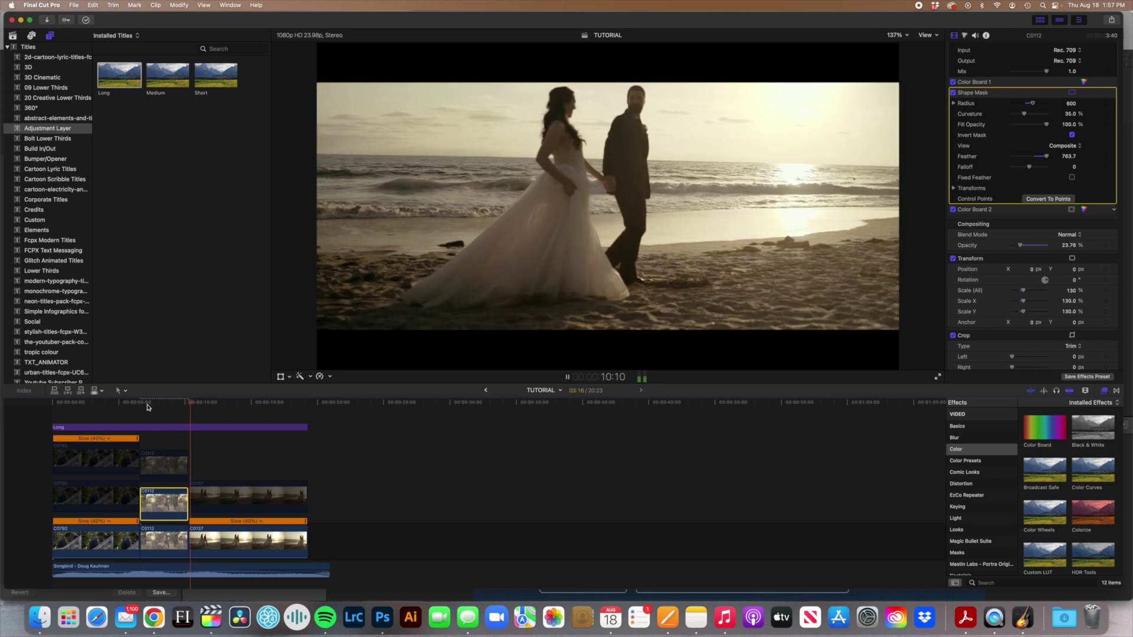
pyautogui.press('space')
pyautogui.moveTo(190, 404); pyautogui.dragTo(158, 408)
pyautogui.click(140, 402)
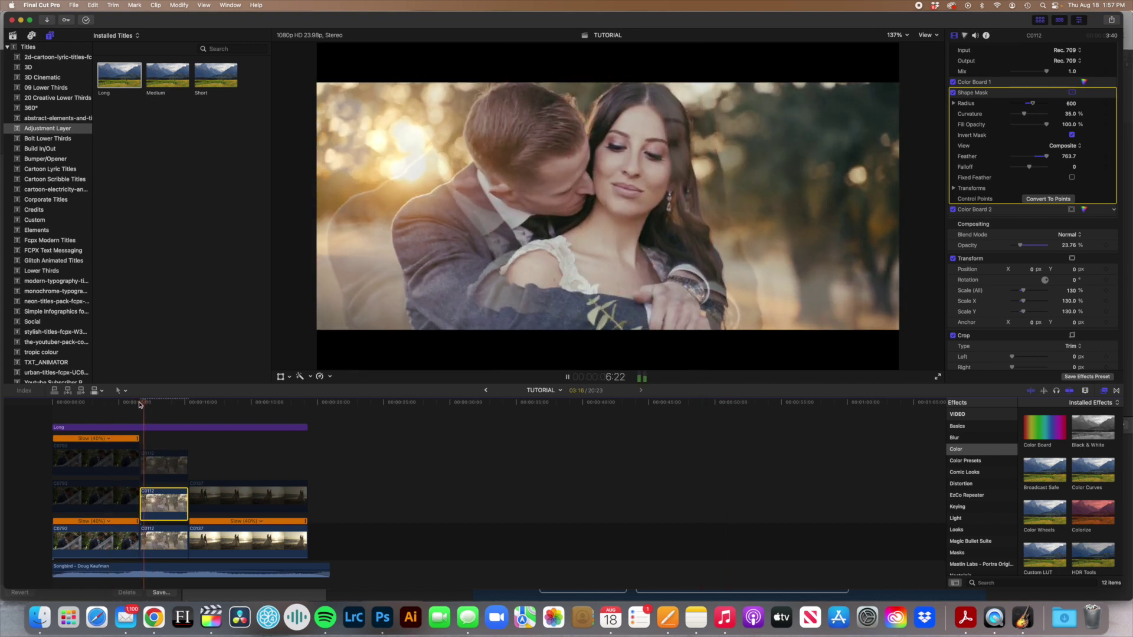
pyautogui.moveTo(199, 403)
pyautogui.mouseDown()
pyautogui.moveTo(156, 403)
pyautogui.moveTo(183, 403)
pyautogui.mouseUp()
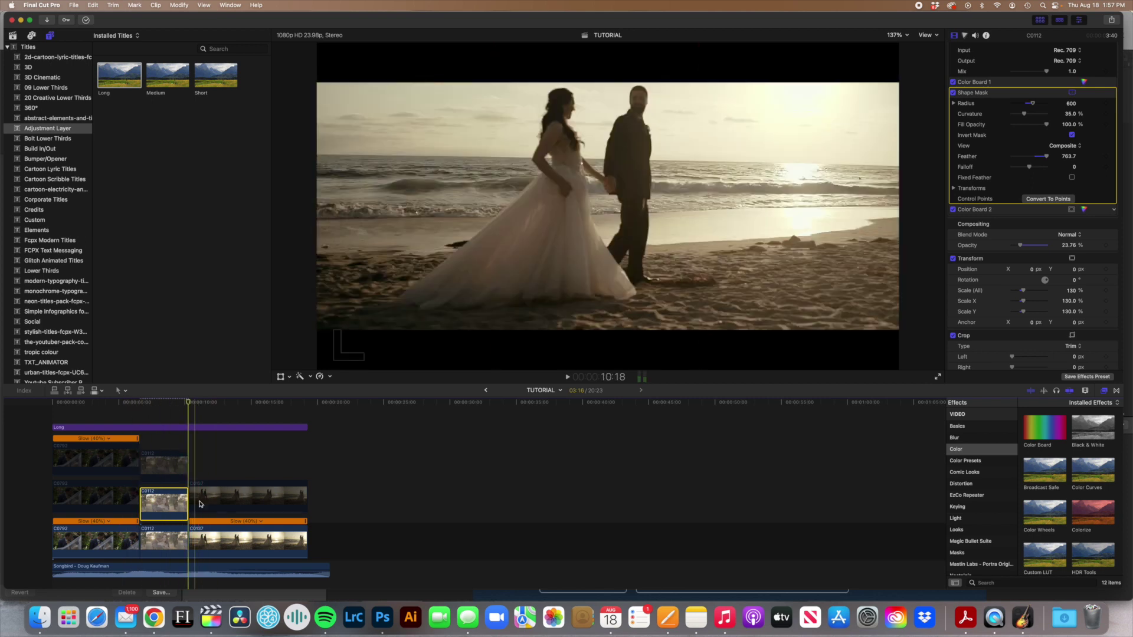
# Enable the existing overlay clip C0137 above the beach shot and play back the footage to review it.
pyautogui.click(198, 496)
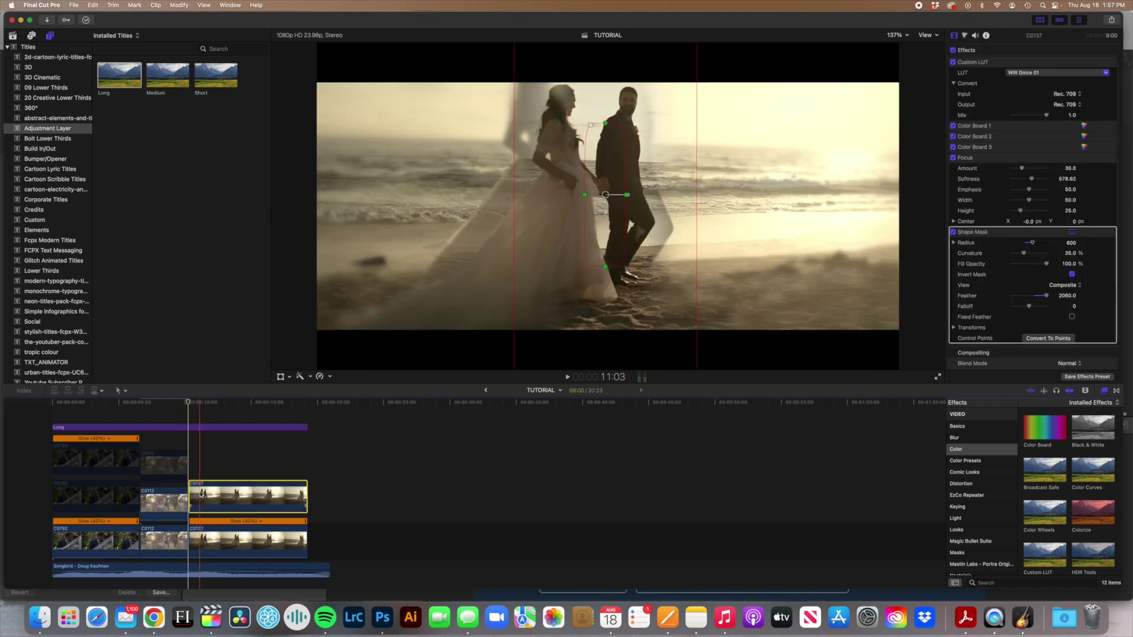
pyautogui.moveTo(188, 404); pyautogui.dragTo(135, 468)
pyautogui.press('space')
pyautogui.press('space')
pyautogui.click(157, 502)
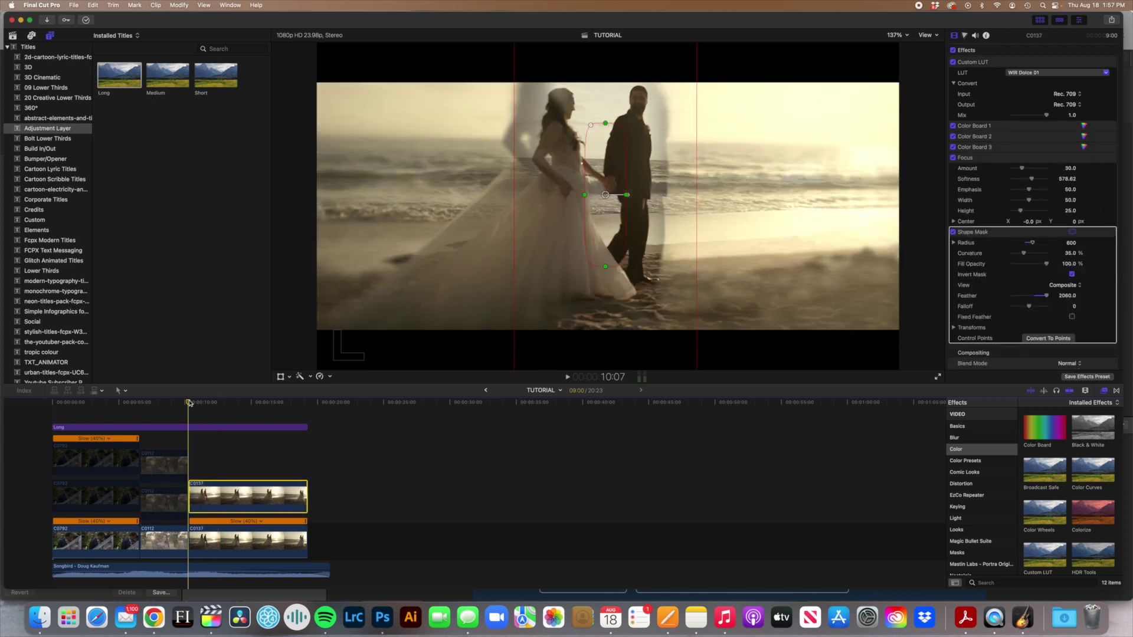
# Duplicate the base C0137 beach clip above itself and add an inverted Shape Mask around the couple with a feather of about 1785.
pyautogui.click(205, 540)
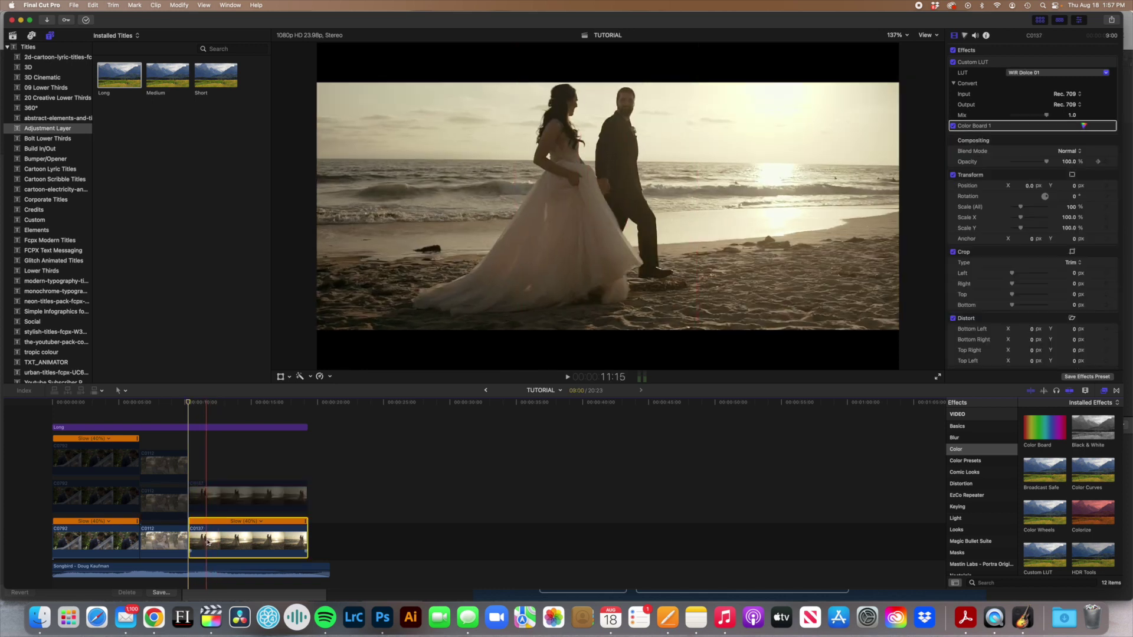
pyautogui.moveTo(205, 541); pyautogui.dragTo(213, 500)
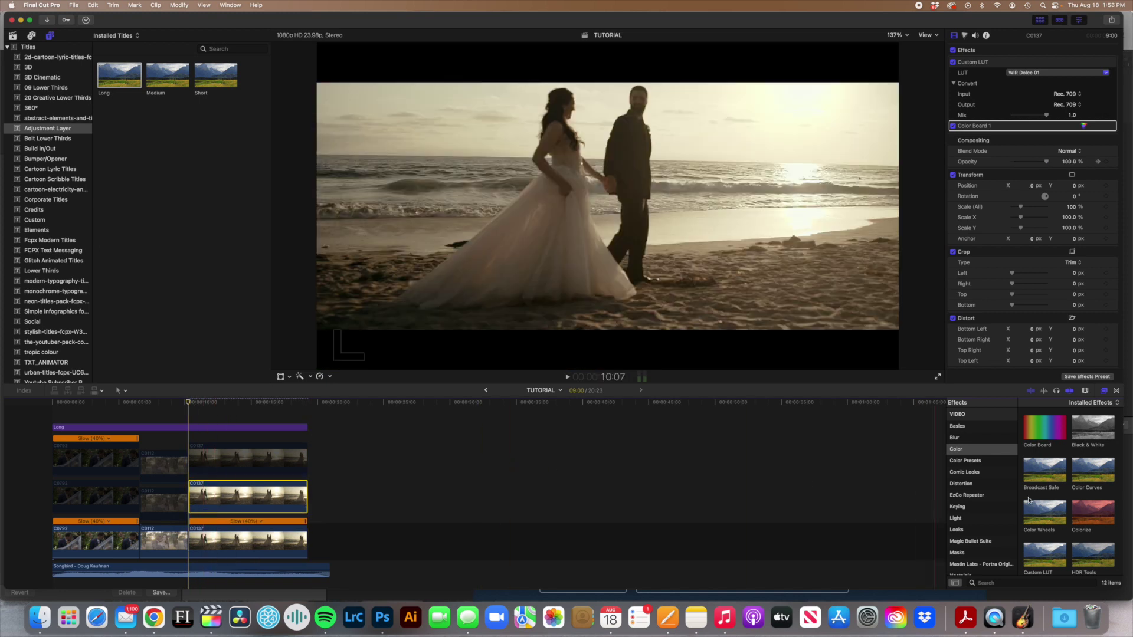
pyautogui.scroll(-3, 964, 518)
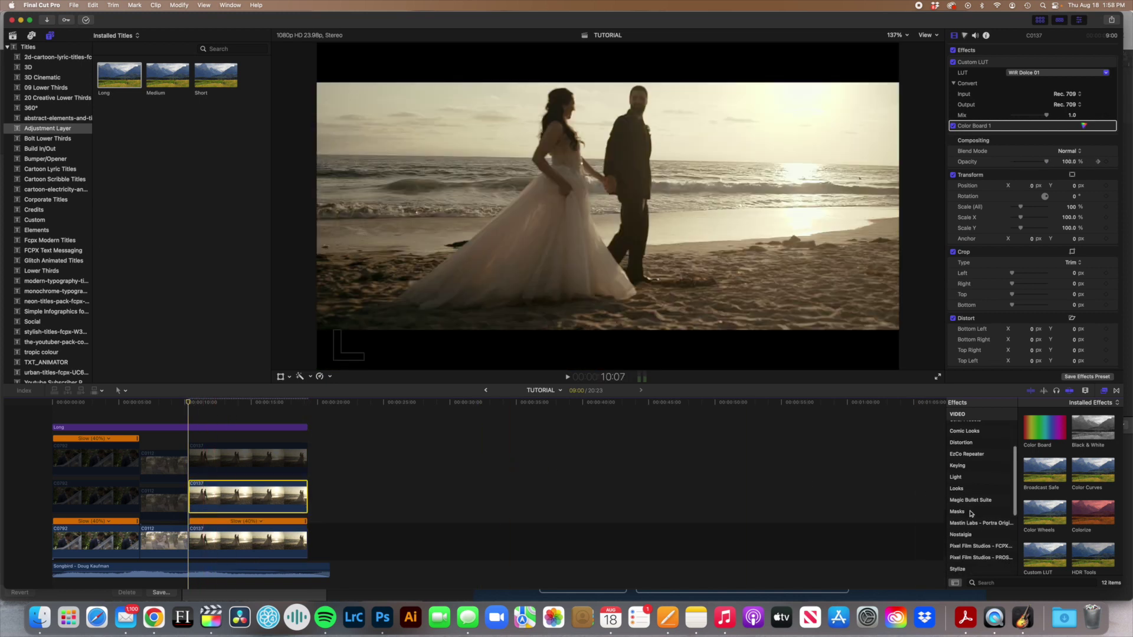
pyautogui.click(971, 517)
pyautogui.doubleClick(1089, 470)
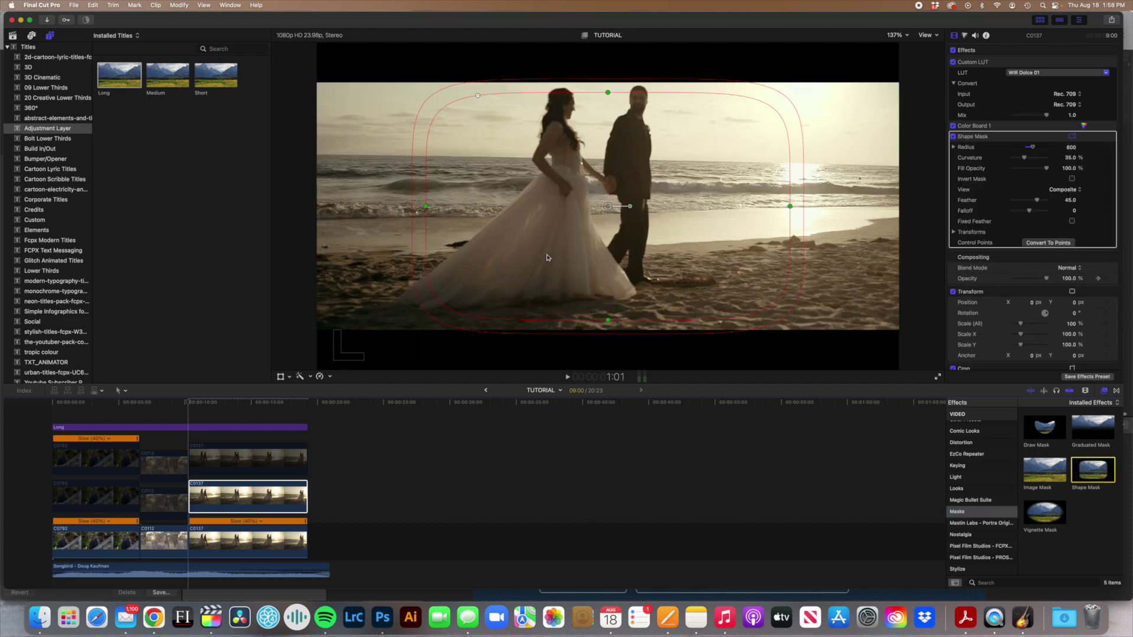
pyautogui.moveTo(427, 208); pyautogui.dragTo(549, 197)
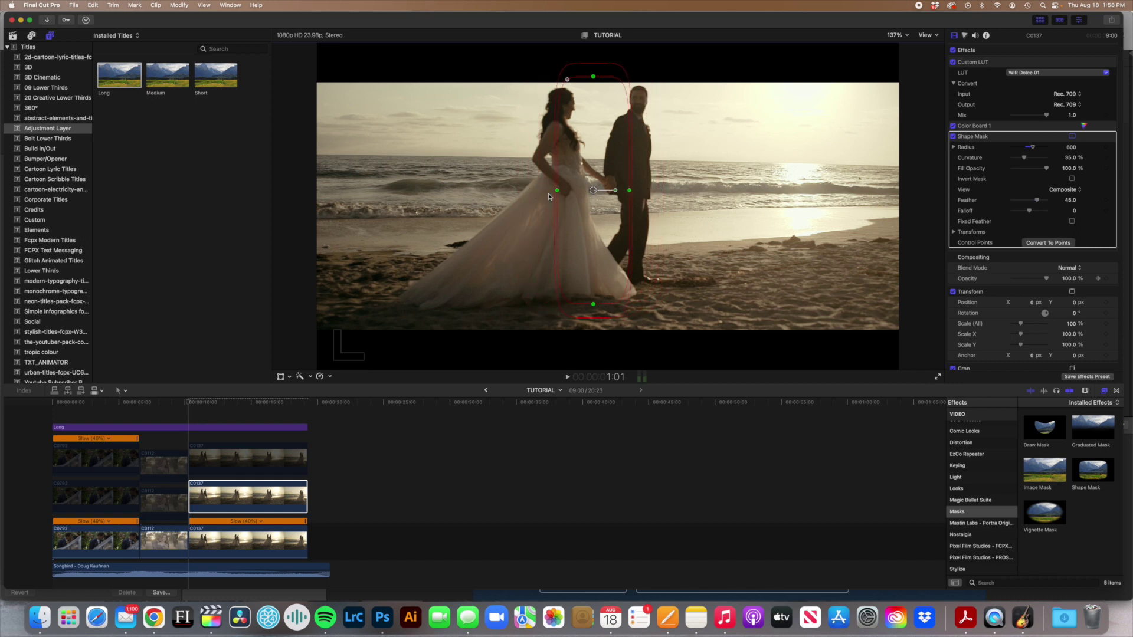
pyautogui.moveTo(560, 307); pyautogui.dragTo(420, 358)
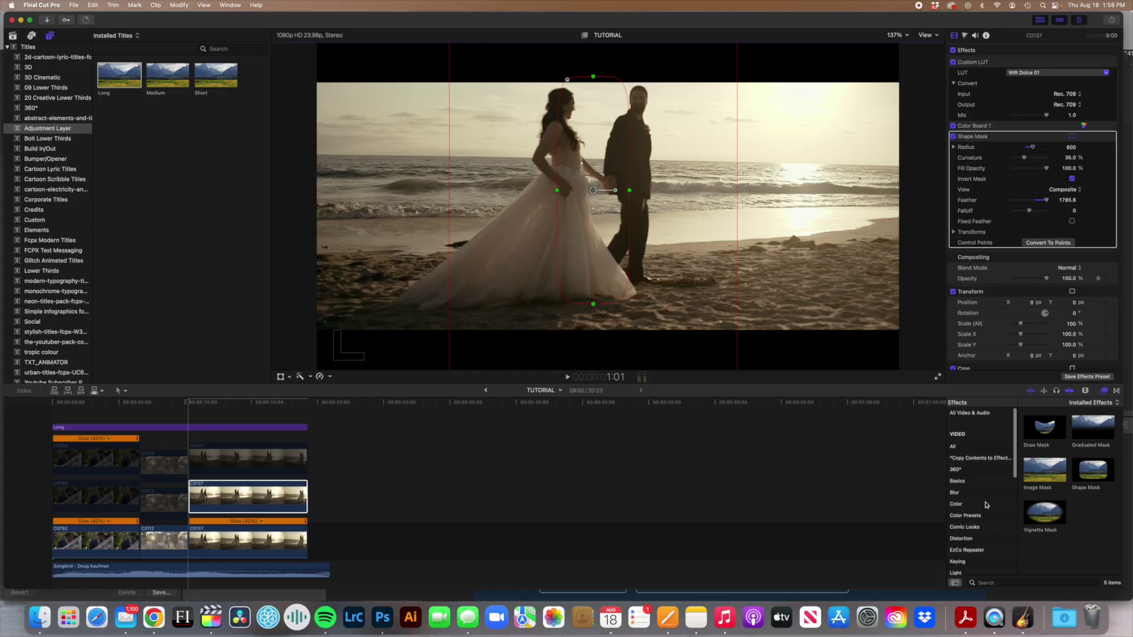
# Add a Color Board to the duplicated C0137 clip and raise its exposure to 14% in shadows and about 23% in highlights.
pyautogui.click(956, 504)
pyautogui.doubleClick(1041, 429)
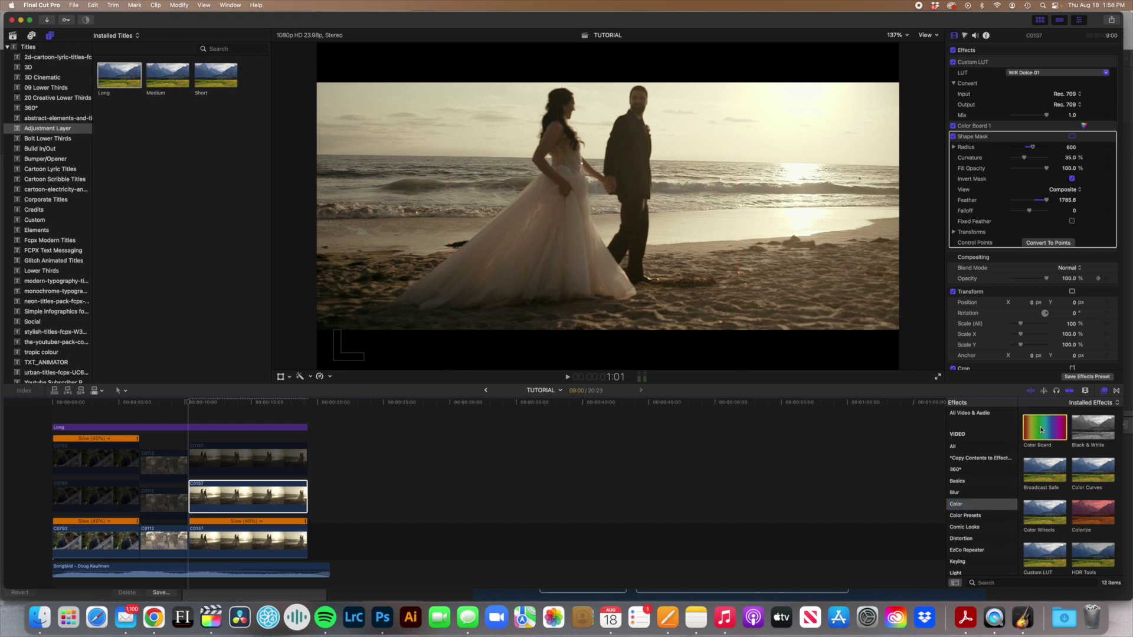
pyautogui.click(1085, 253)
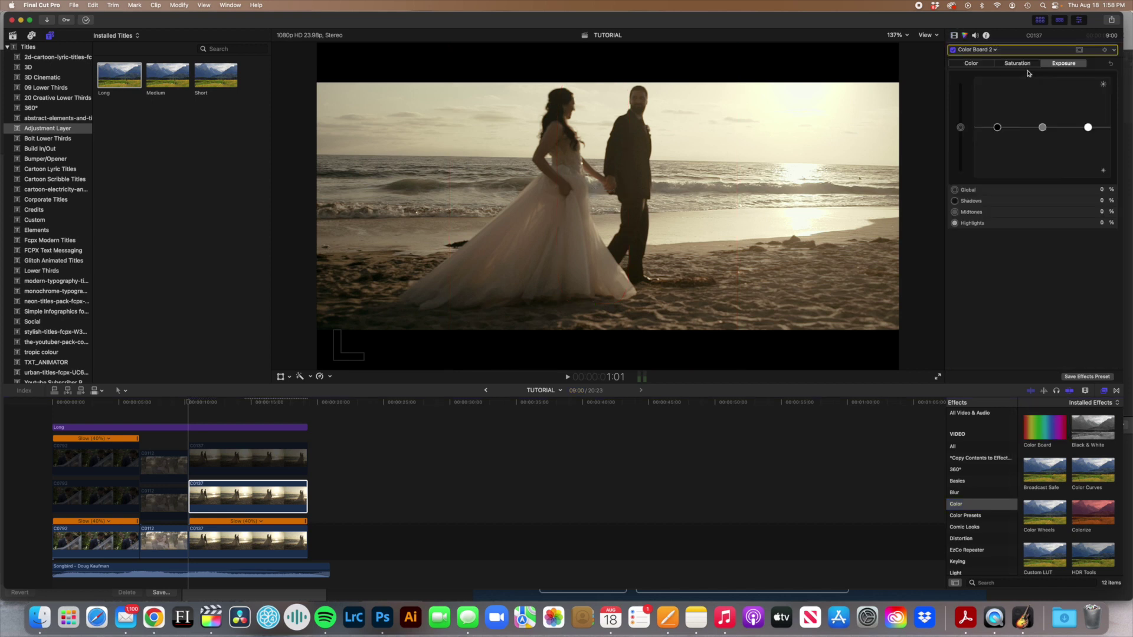
pyautogui.moveTo(997, 129); pyautogui.dragTo(998, 122)
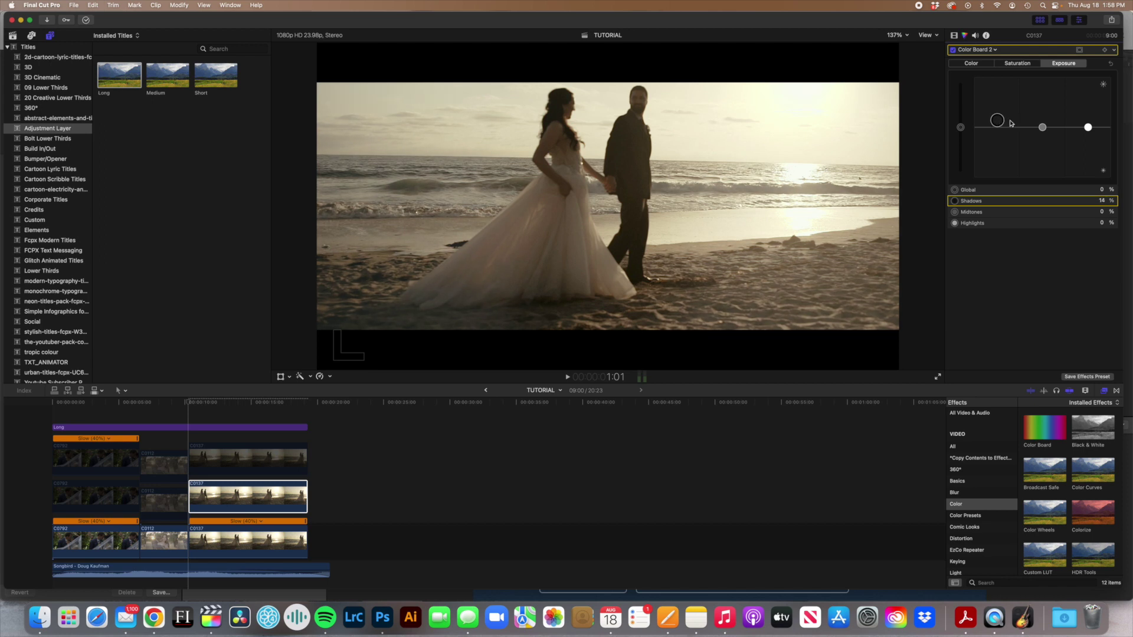
pyautogui.moveTo(1088, 127); pyautogui.dragTo(1087, 117)
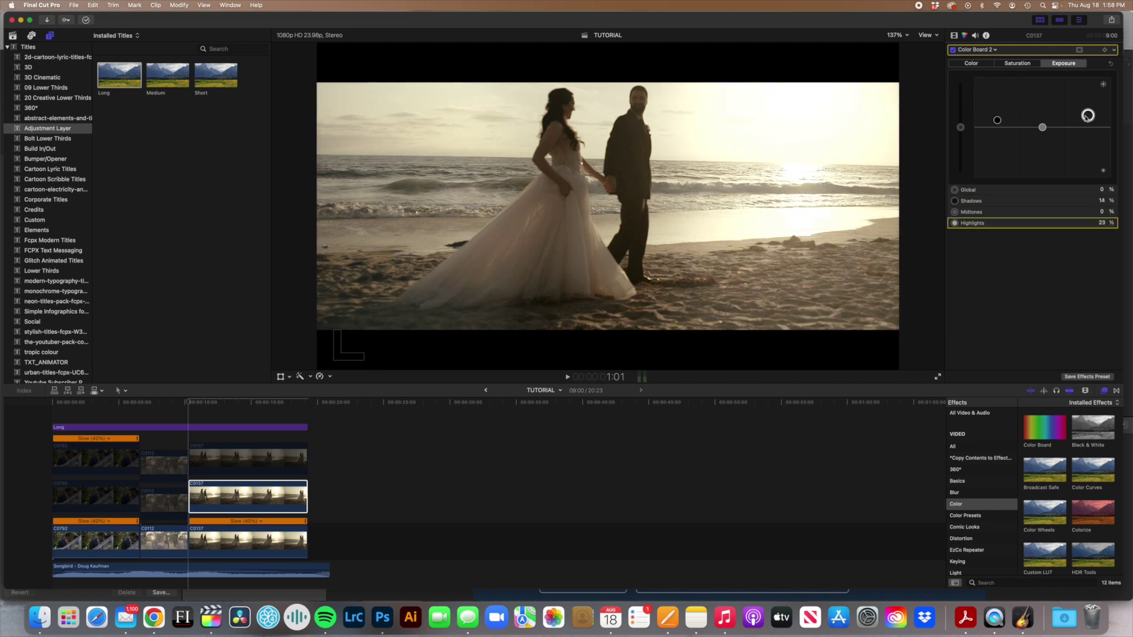
pyautogui.click(954, 49)
# Scale the duplicated C0137 clip to 130% and lower its opacity to about 68%.
pyautogui.scroll(-5, 1062, 236)
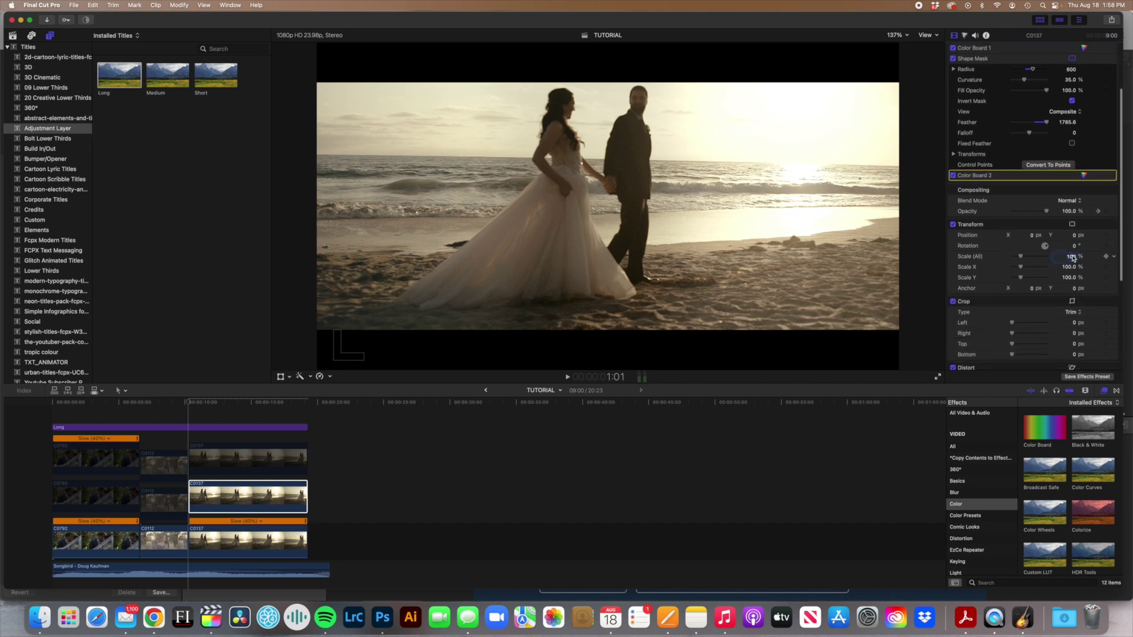
pyautogui.click(1071, 256)
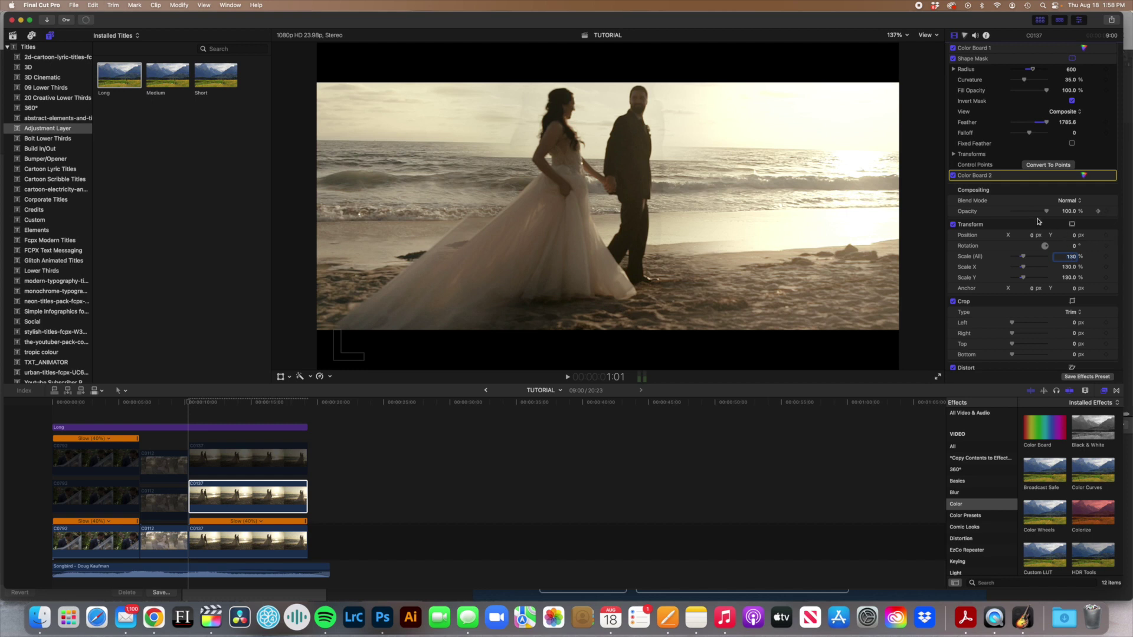
pyautogui.moveTo(1040, 213)
pyautogui.mouseDown()
pyautogui.moveTo(1018, 214)
pyautogui.moveTo(1037, 213)
pyautogui.mouseUp()
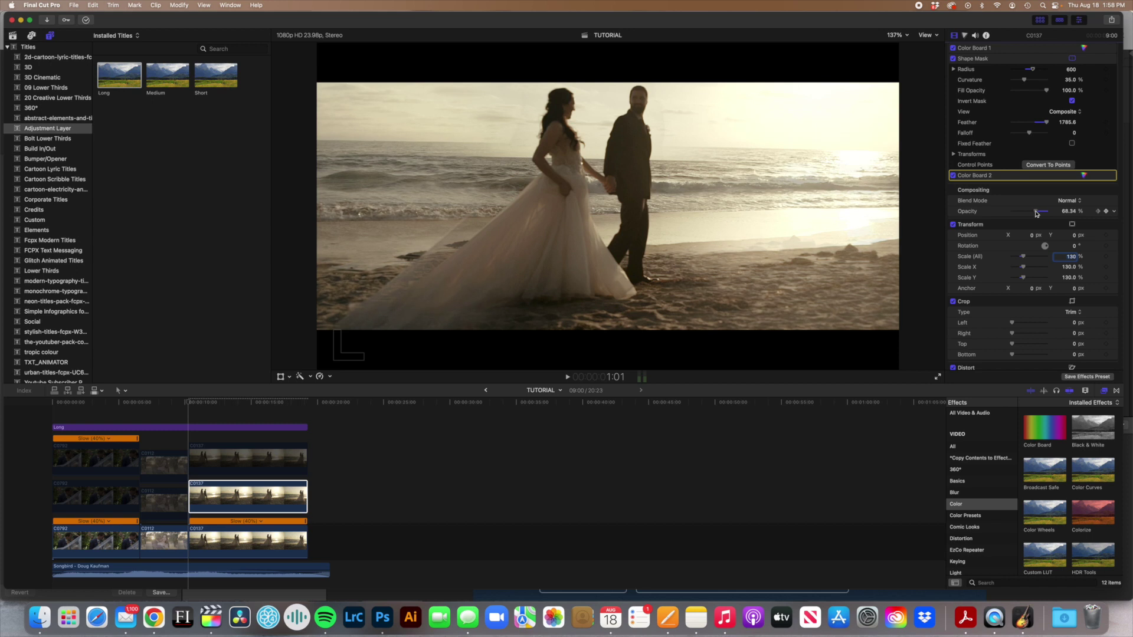
# At about 11:00, narrow the duplicated C0137 clip's Shape Mask and position its center between the couple.
pyautogui.moveTo(188, 404)
pyautogui.mouseDown()
pyautogui.moveTo(222, 408)
pyautogui.moveTo(197, 404)
pyautogui.mouseUp()
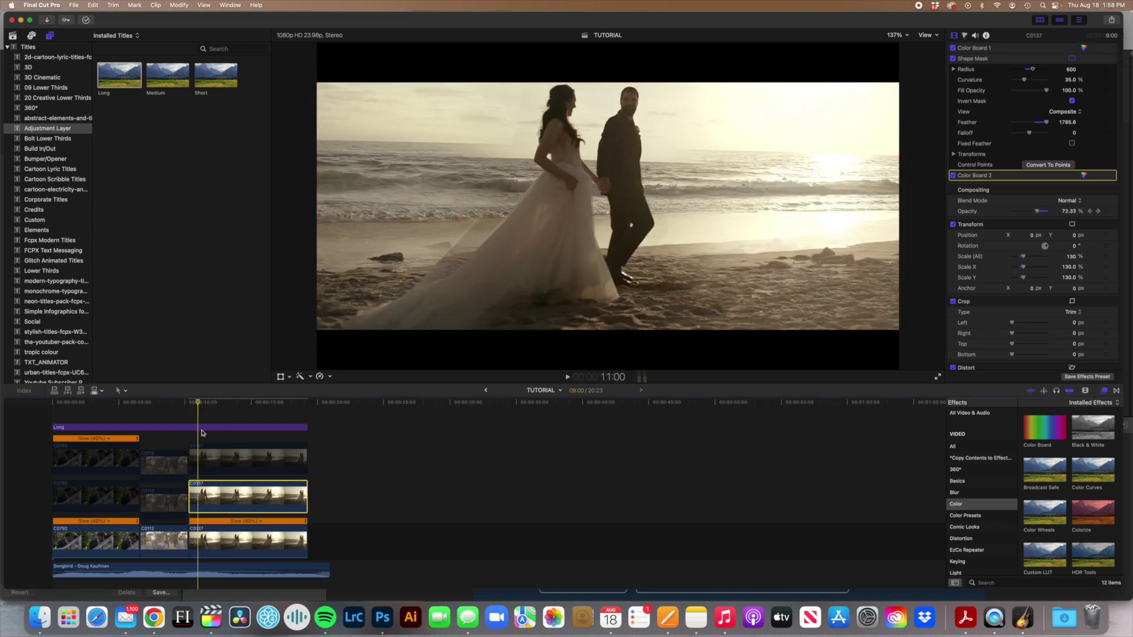
pyautogui.scroll(1, 1030, 118)
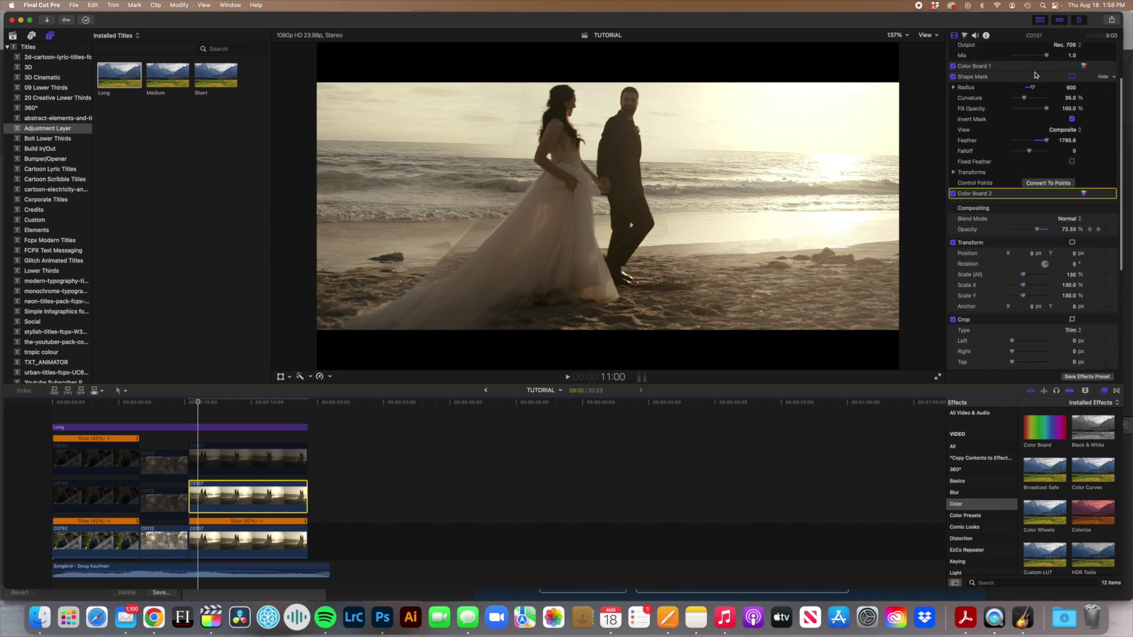
pyautogui.click(1035, 79)
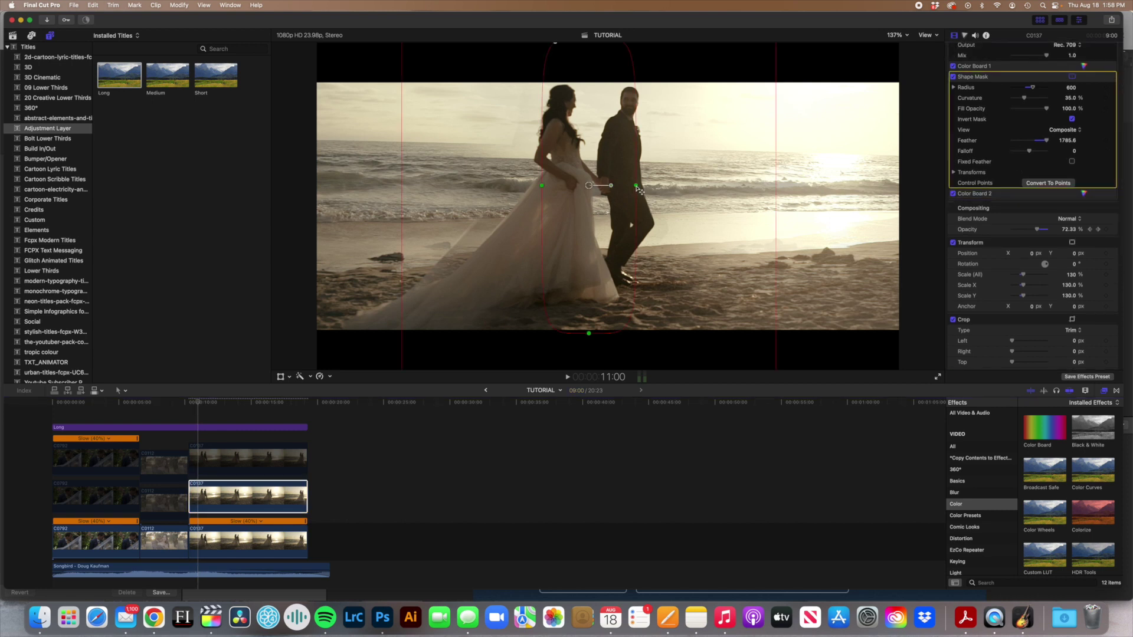
pyautogui.moveTo(636, 187); pyautogui.dragTo(662, 186)
pyautogui.moveTo(590, 186); pyautogui.dragTo(591, 193)
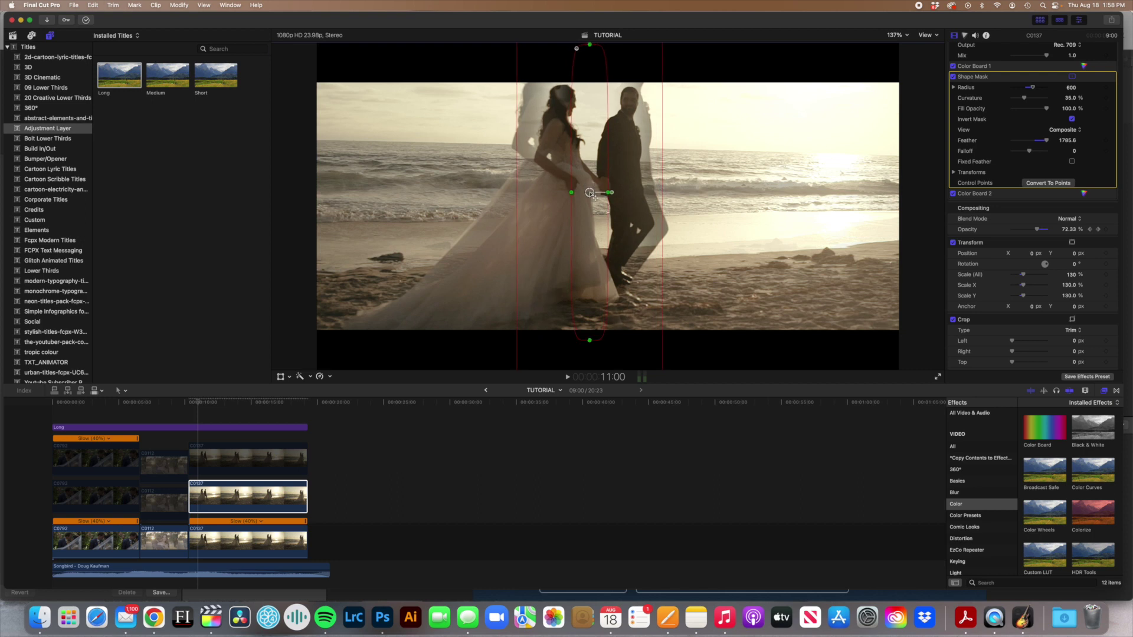
# Play and scrub through the beach shot from its start to review the masked, enlarged overlay.
pyautogui.click(191, 402)
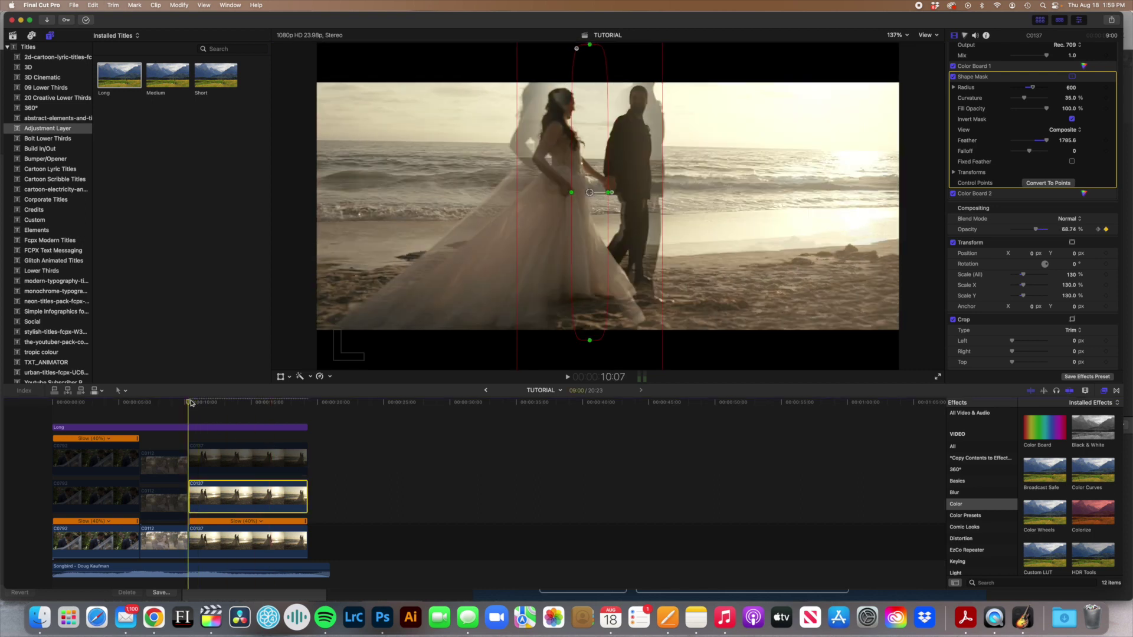
pyautogui.click(205, 461)
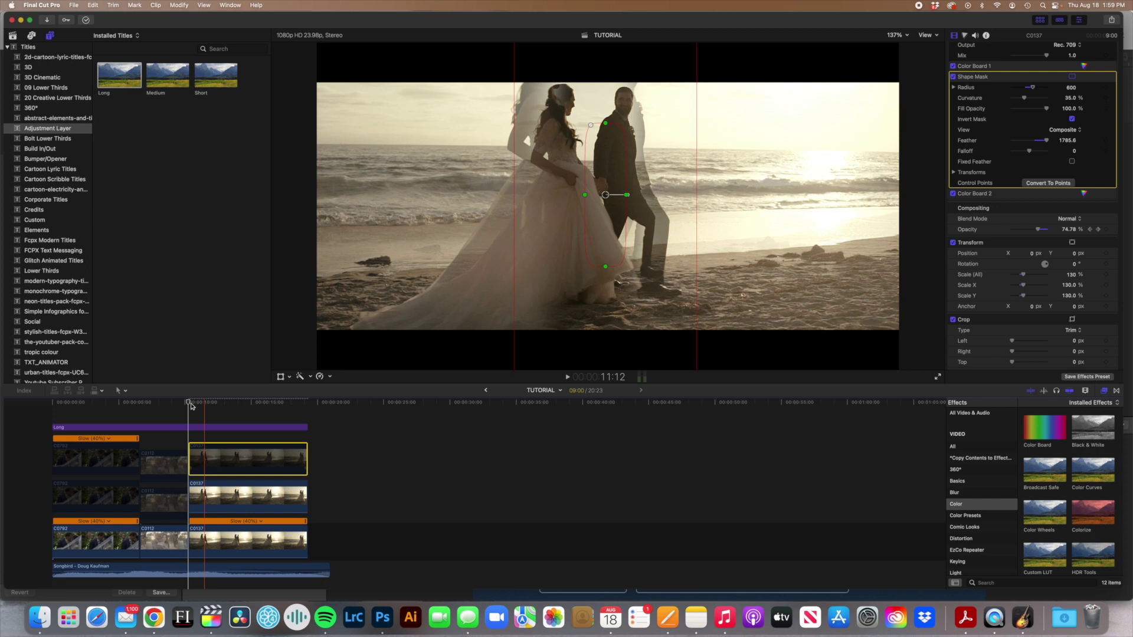
pyautogui.click(189, 404)
pyautogui.press('space')
pyautogui.click(196, 418)
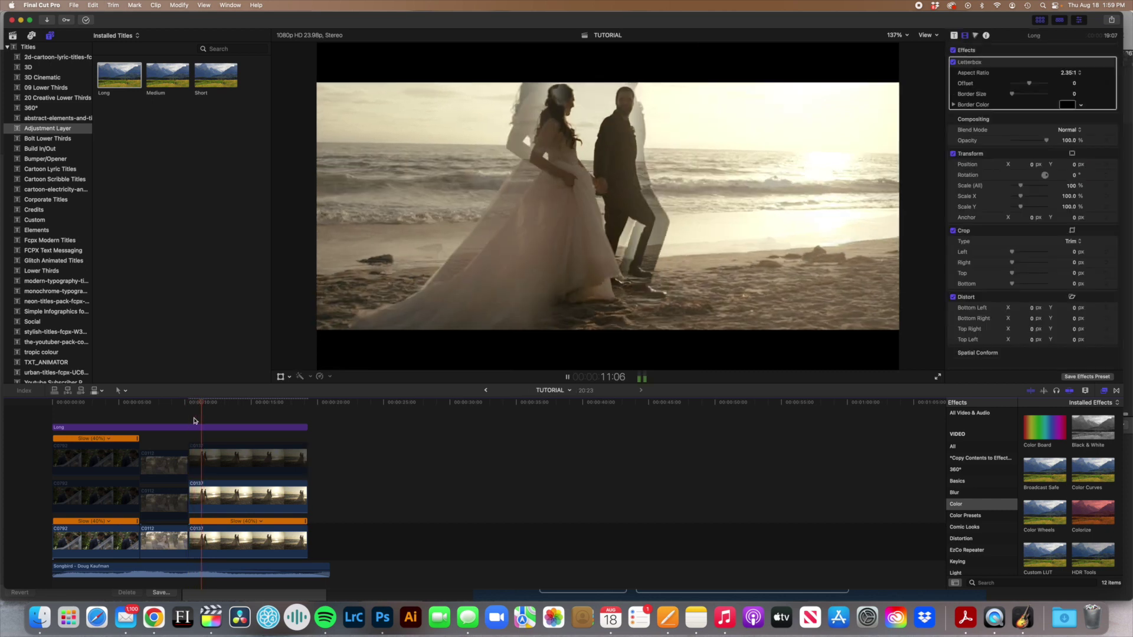
pyautogui.press('space')
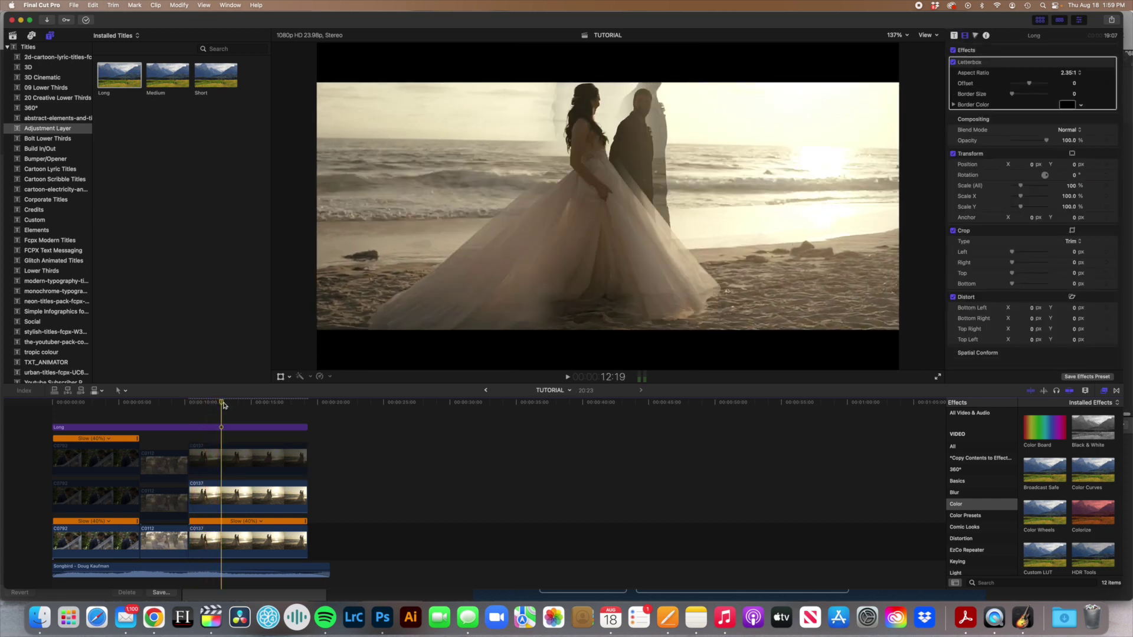
pyautogui.click(187, 412)
pyautogui.moveTo(187, 412)
pyautogui.mouseDown()
pyautogui.moveTo(308, 420)
pyautogui.moveTo(25, 432)
pyautogui.moveTo(236, 427)
pyautogui.moveTo(201, 428)
pyautogui.mouseUp()
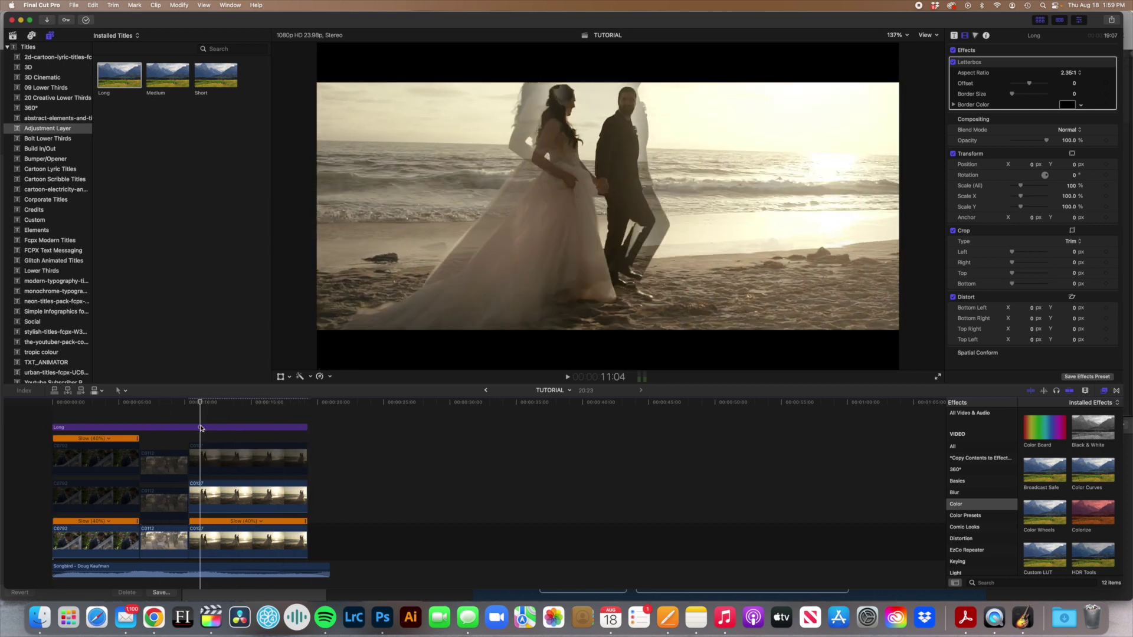
# Delete the demonstration duplicates above the three shots, keeping only the original disabled overlay clip over each one.
pyautogui.click(251, 502)
pyautogui.press('Delete')
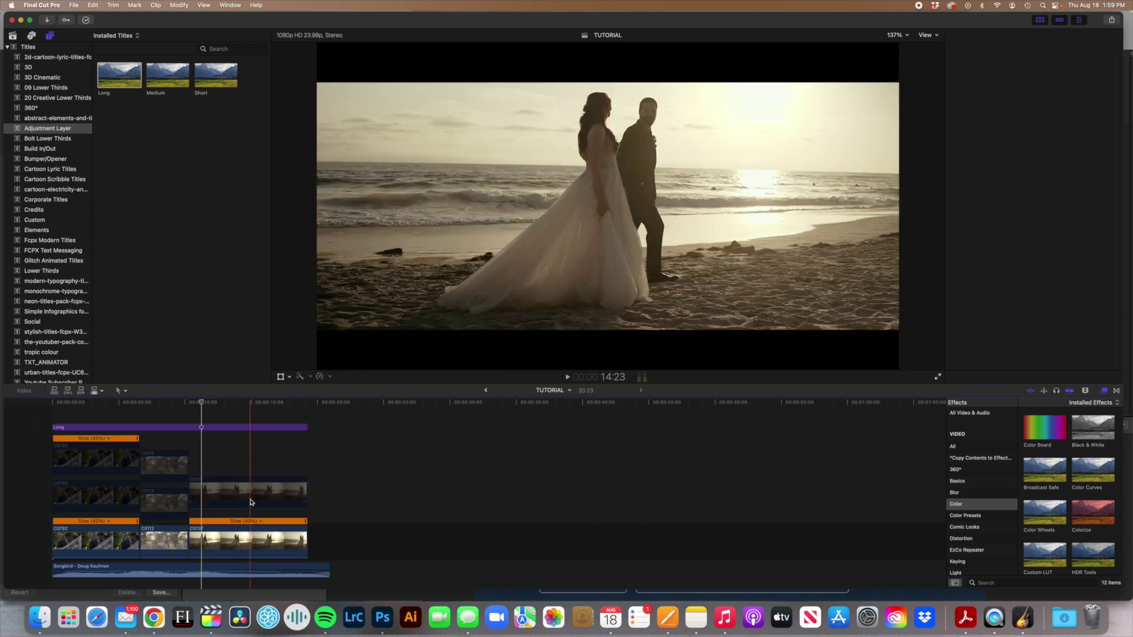
pyautogui.click(160, 503)
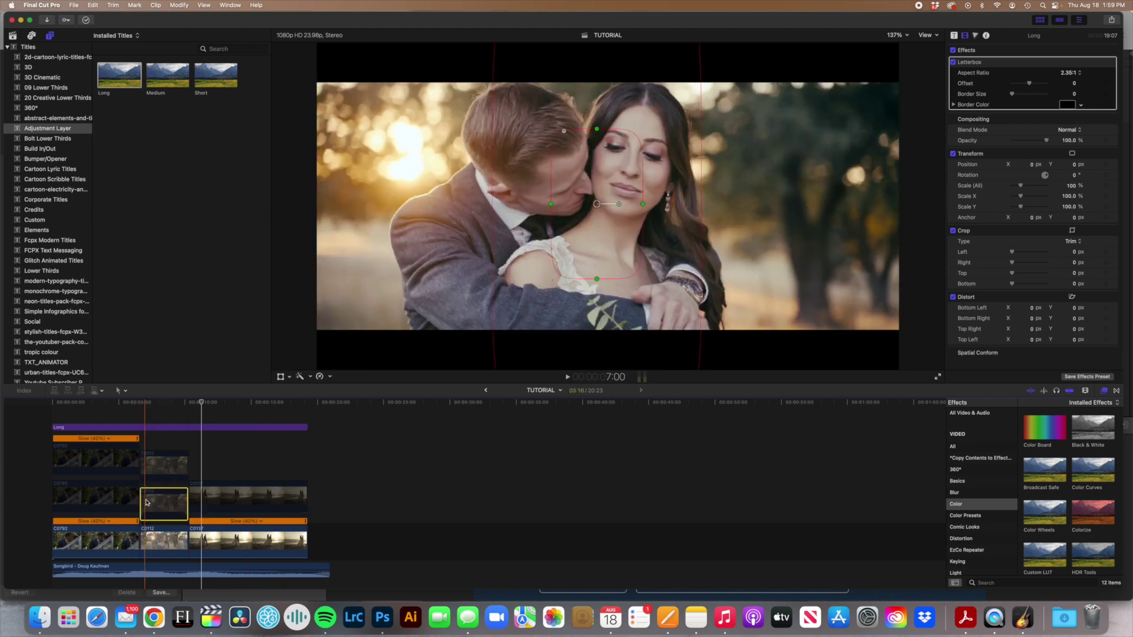
pyautogui.press('Delete')
pyautogui.press('super+z')
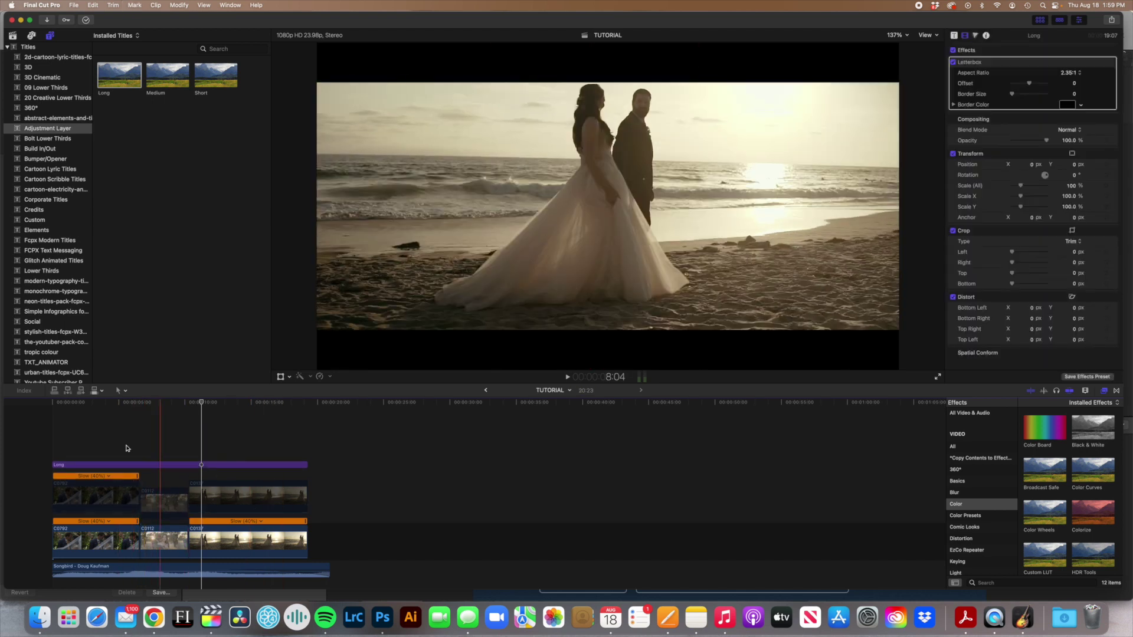
# Scrub the sequence from its start, then select and enable the three remaining overlay clips above the base shots.
pyautogui.click(52, 403)
pyautogui.moveTo(52, 405); pyautogui.dragTo(277, 443)
pyautogui.moveTo(321, 496); pyautogui.dragTo(133, 502)
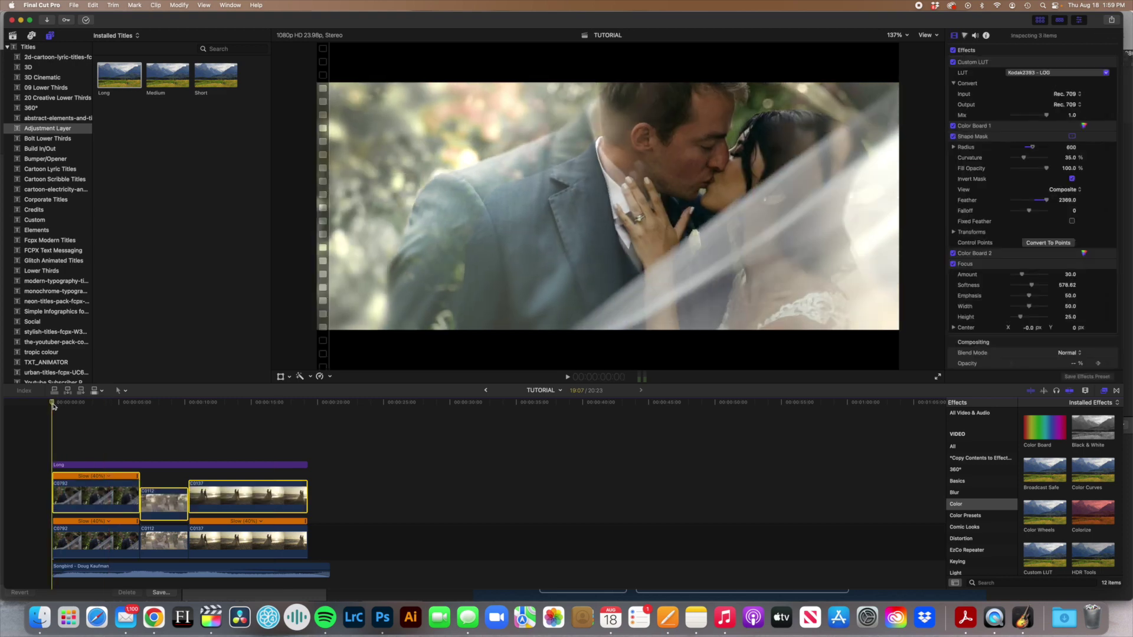
# Scrub through the whole sequence and toggle the three selected overlay clips off and on to compare the look.
pyautogui.moveTo(53, 406); pyautogui.dragTo(61, 413)
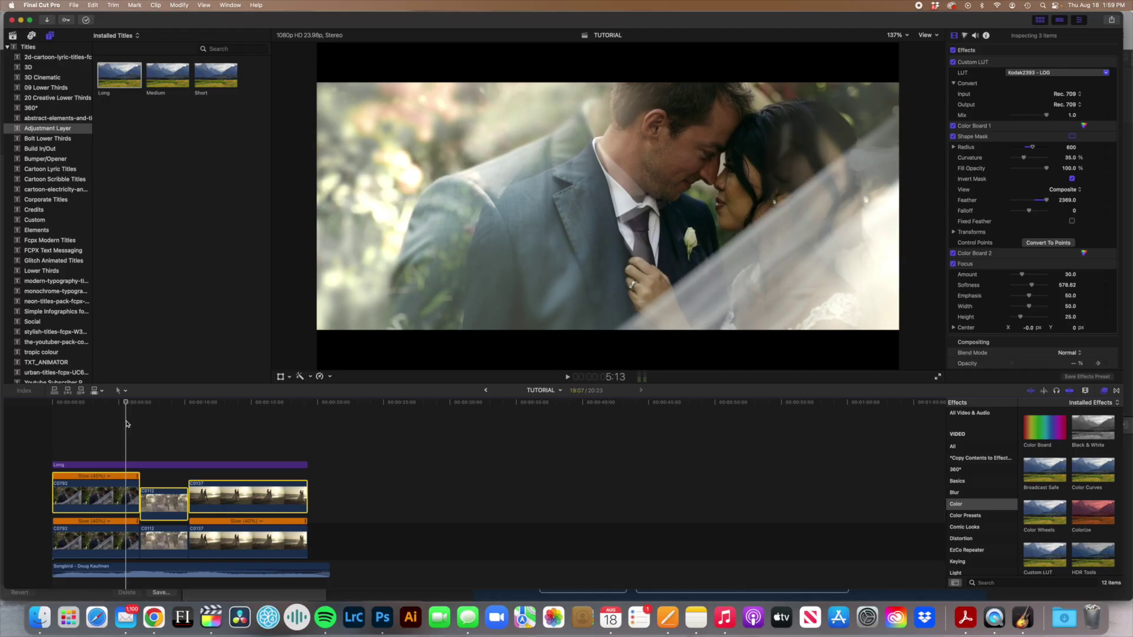
pyautogui.moveTo(124, 425); pyautogui.dragTo(225, 449)
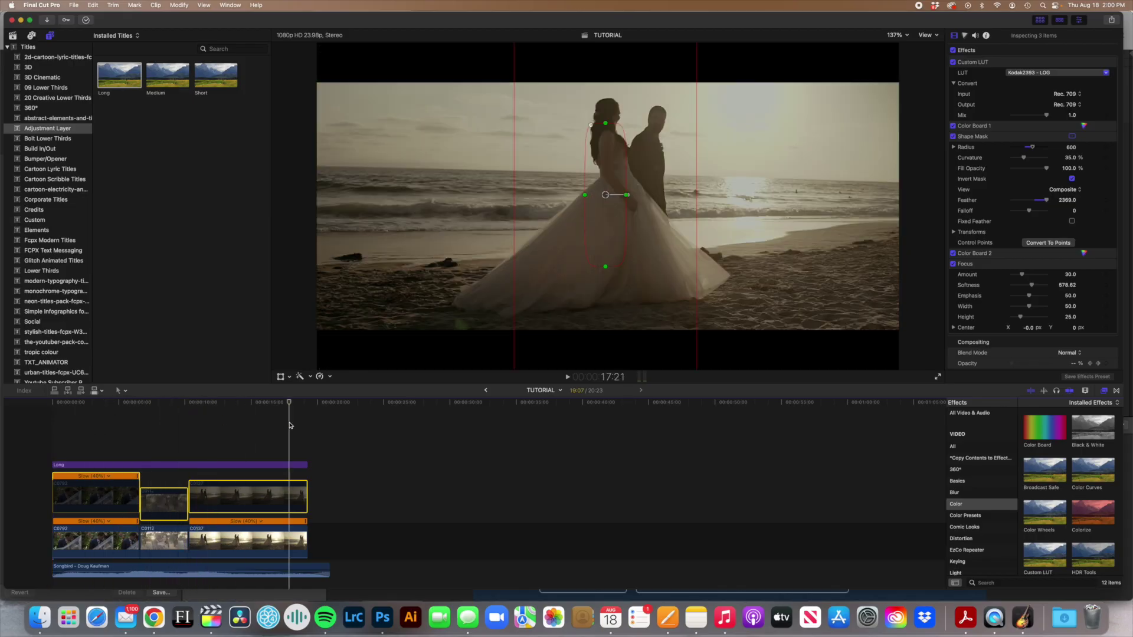
pyautogui.moveTo(289, 425); pyautogui.dragTo(49, 408)
pyautogui.press('v')
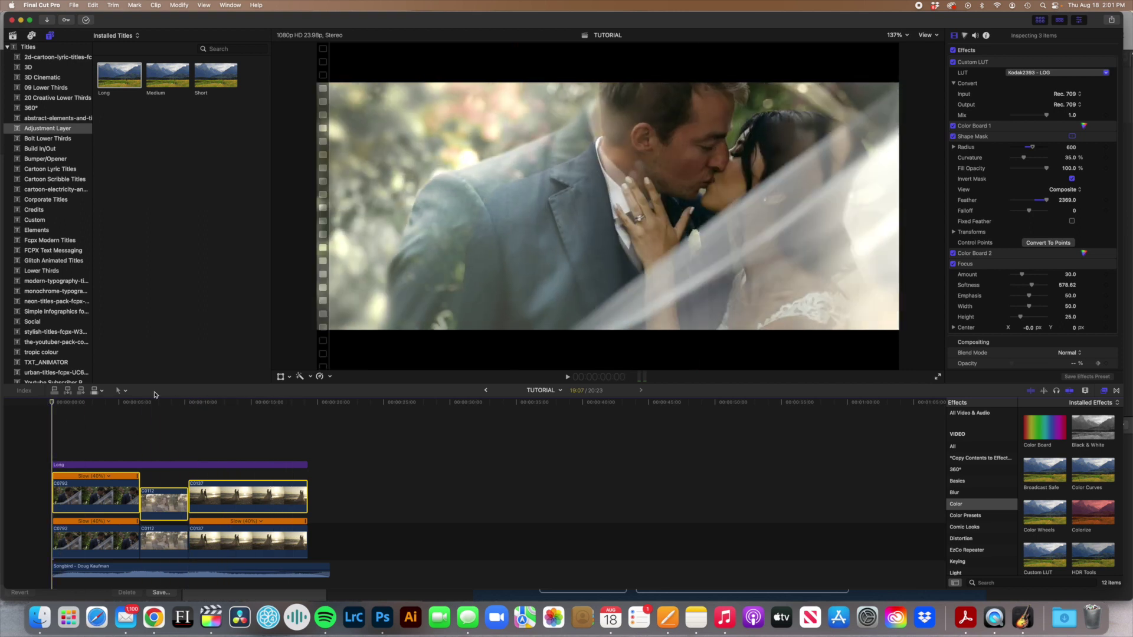